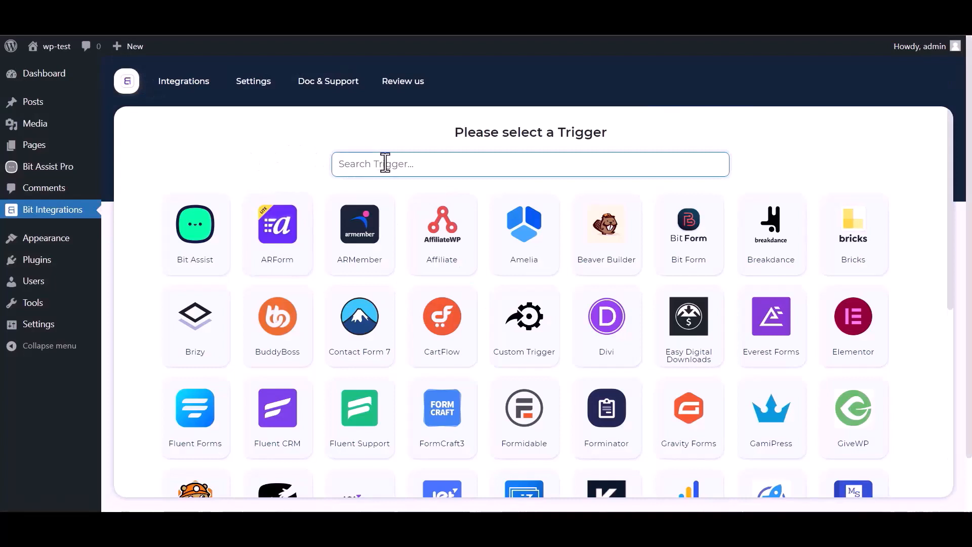
Step: Choose Bit Assist as the Bit Integrations trigger, copy its webhook URL and start fetching test data
type("bit")
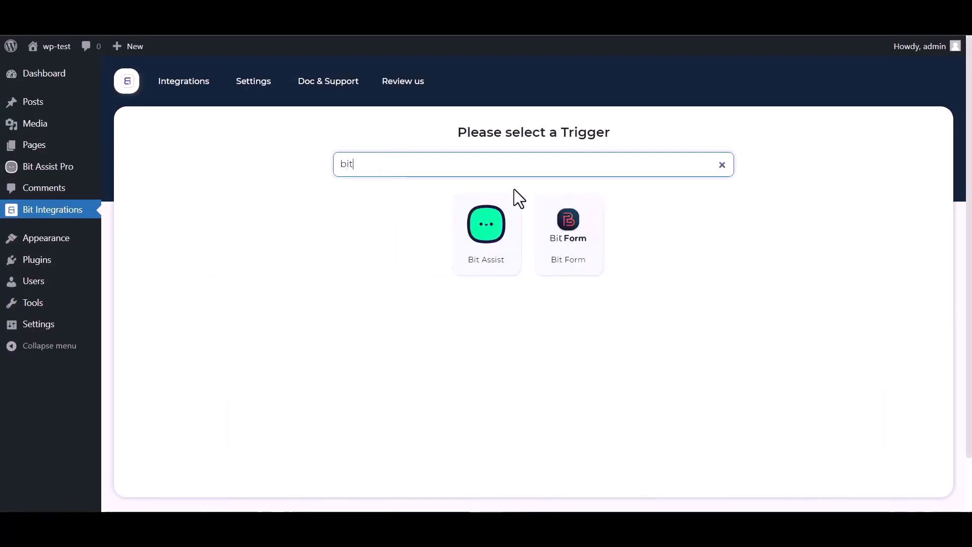
left_click(472, 249)
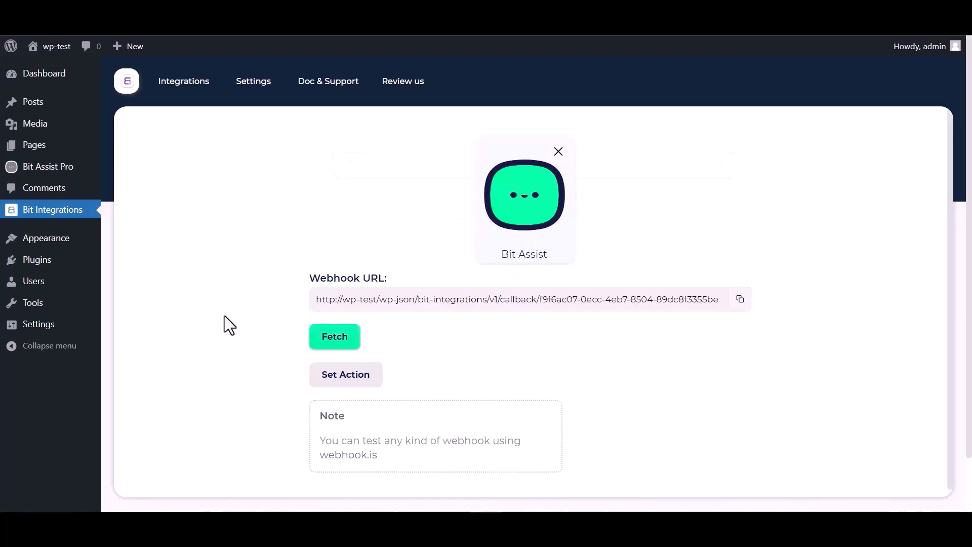
left_click(734, 306)
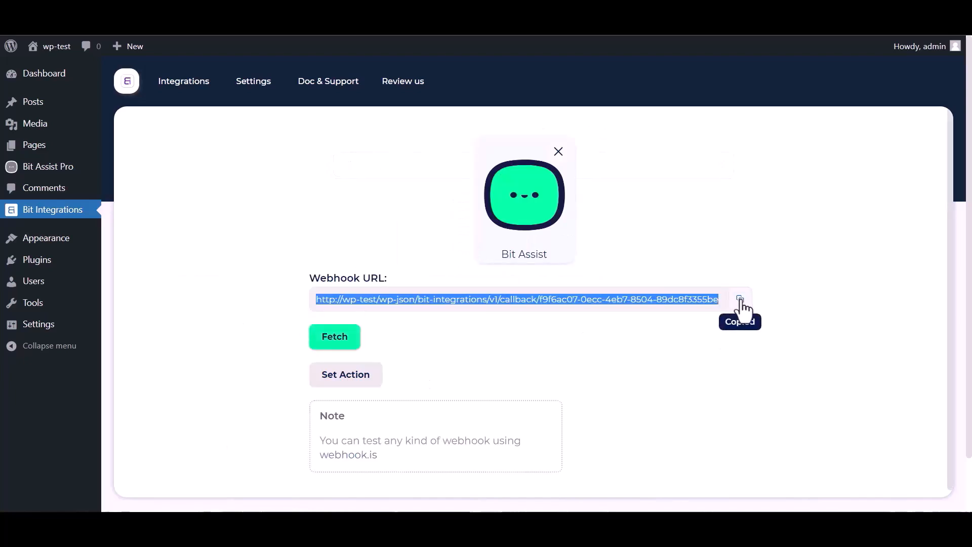
left_click(335, 338)
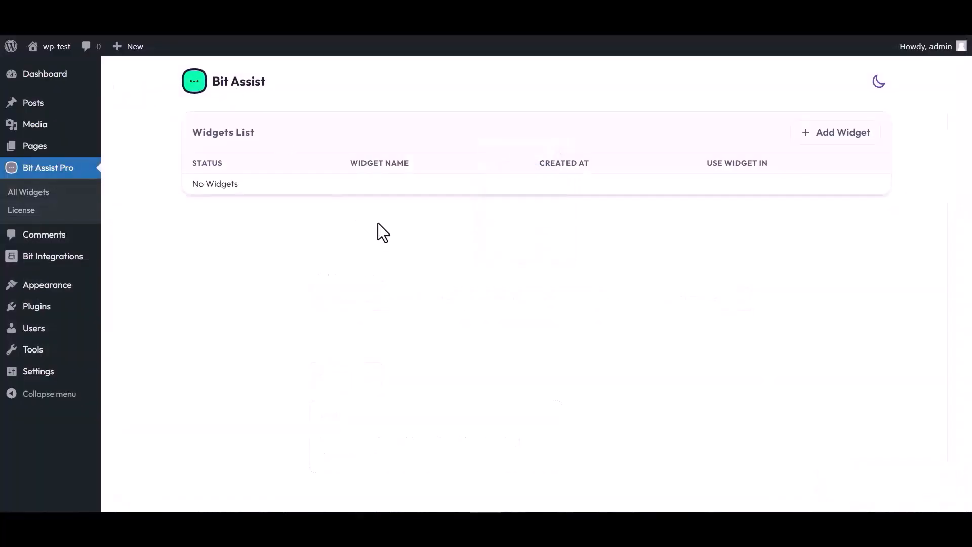
Step: Create a Bit Assist Pro widget named 'Bit Integrations' and open it for editing
left_click(838, 135)
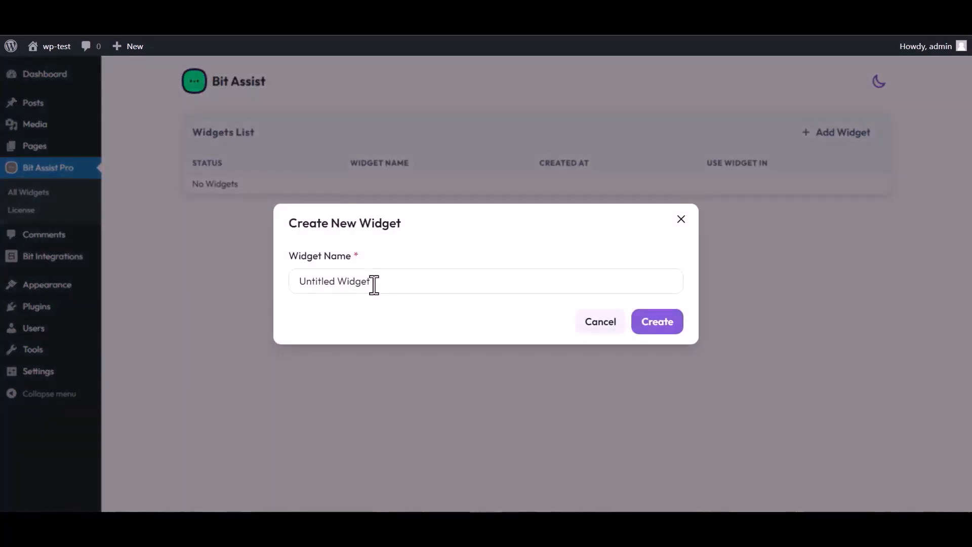
triple_click(376, 281)
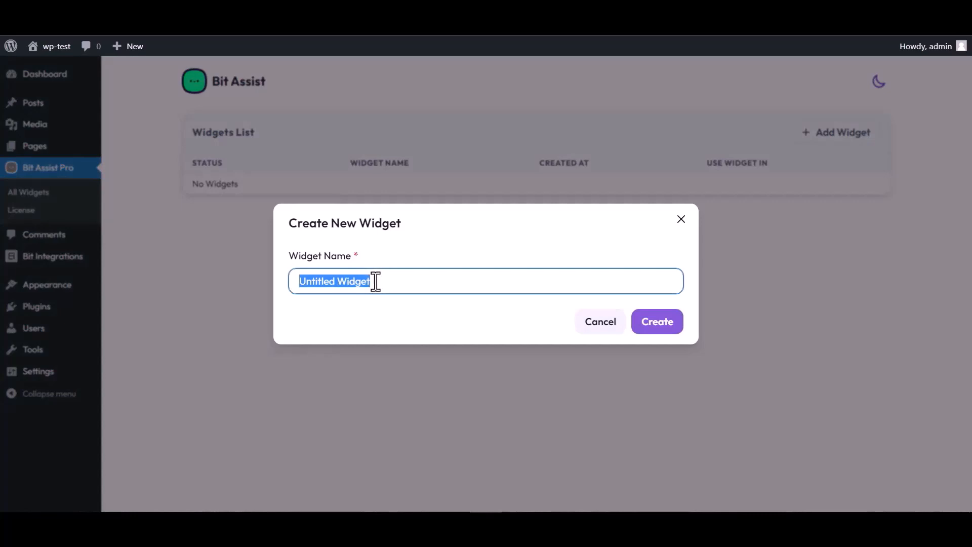
type("Bit Integrations")
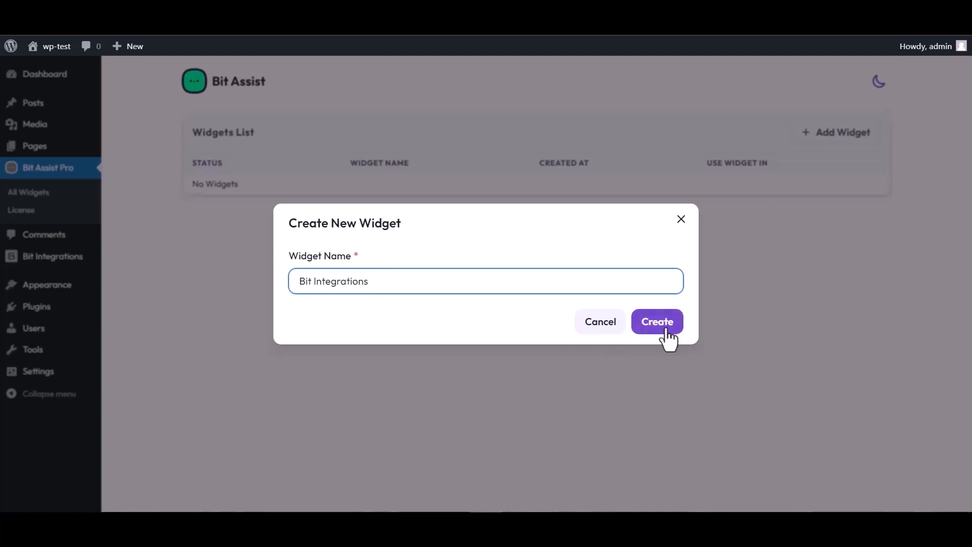
left_click(666, 330)
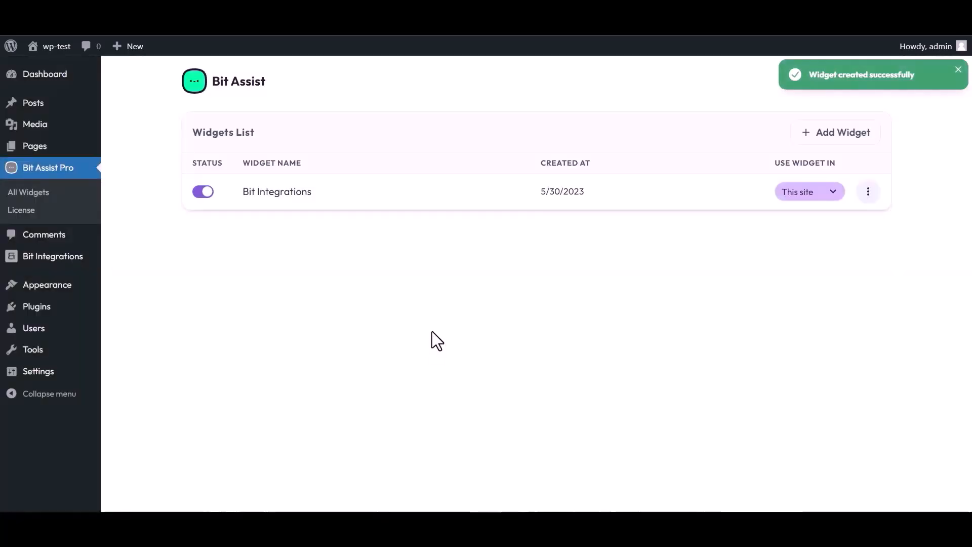
left_click(867, 191)
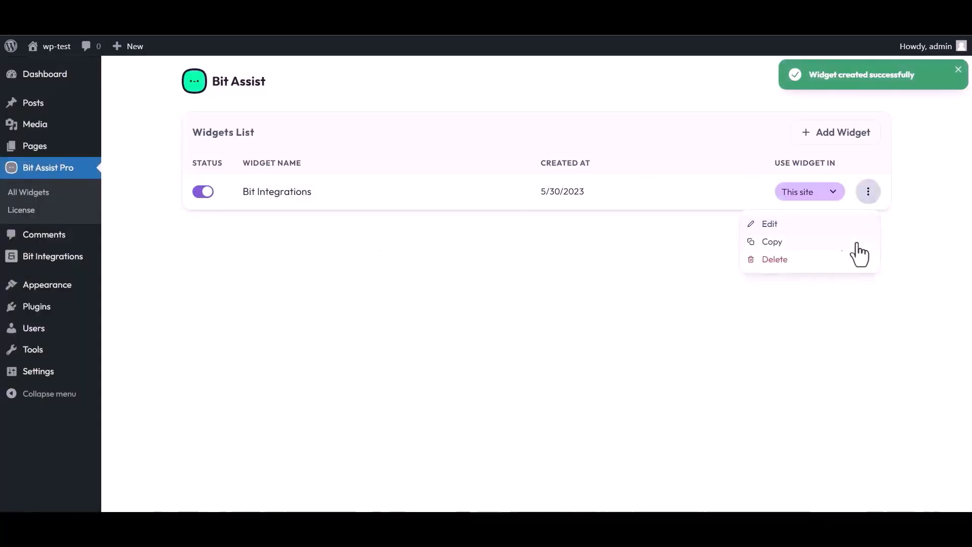
left_click(768, 225)
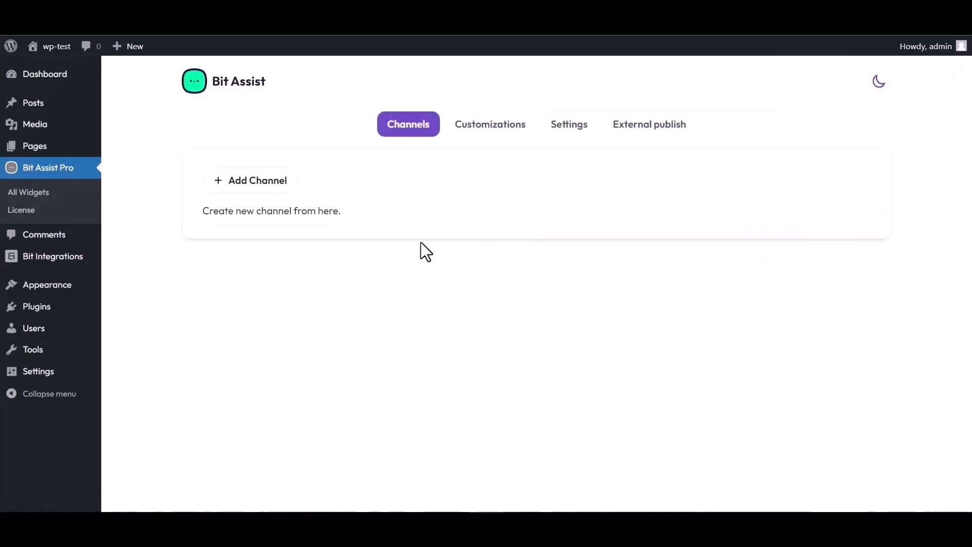
Step: Add a Custom Form channel to the widget titled 'Bit Integrations'
left_click(264, 185)
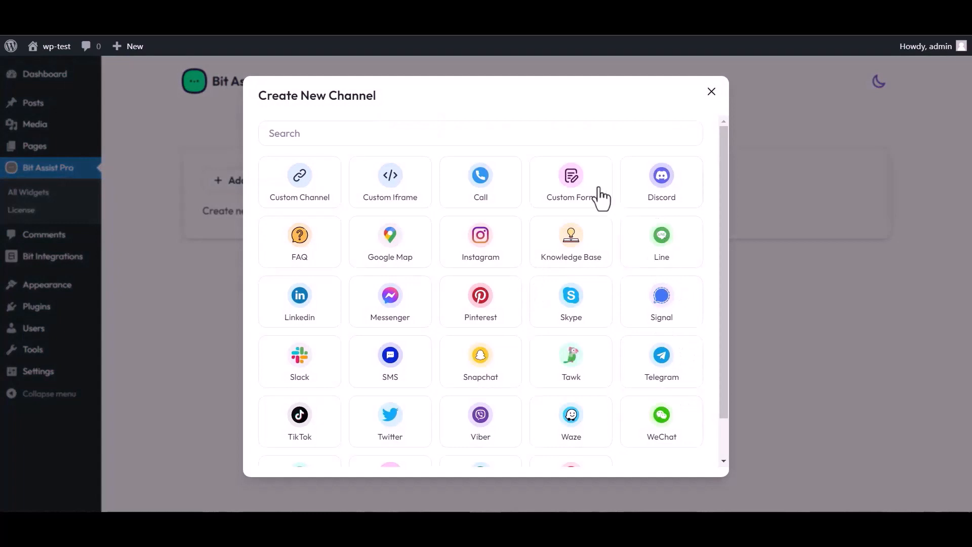
left_click(574, 195)
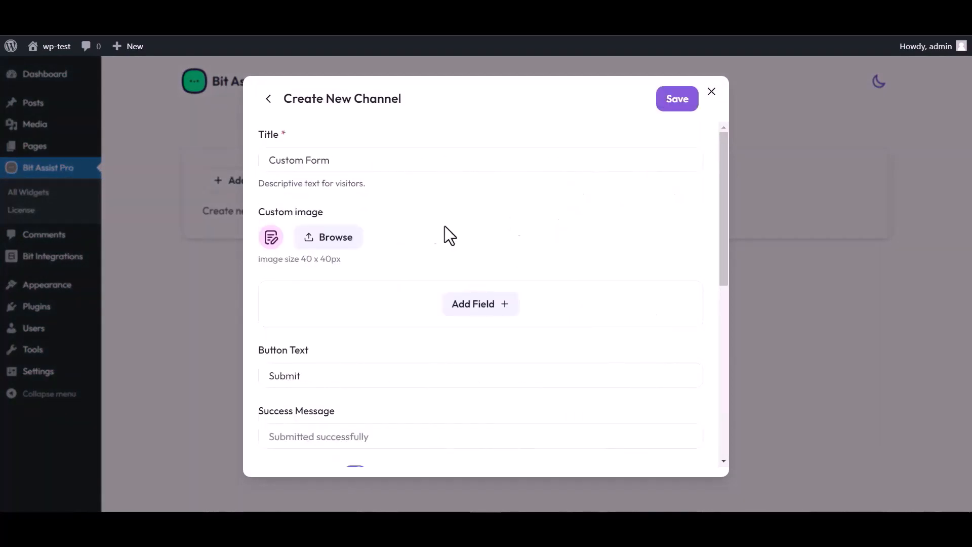
triple_click(340, 160)
type("Bit")
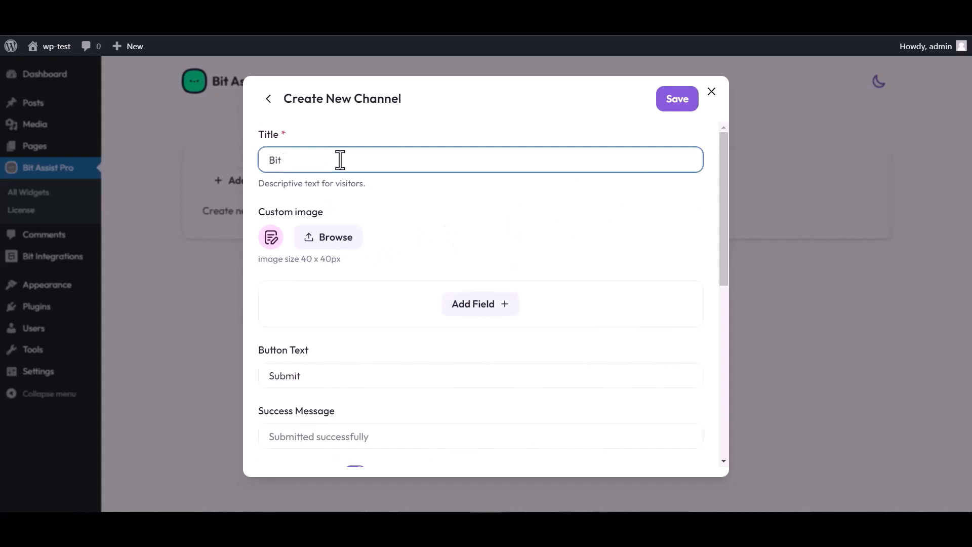
type(" Integrations")
Step: Add Text, Email and Number fields to the form and rename the Text field to 'Name'
left_click(483, 309)
left_click(419, 340)
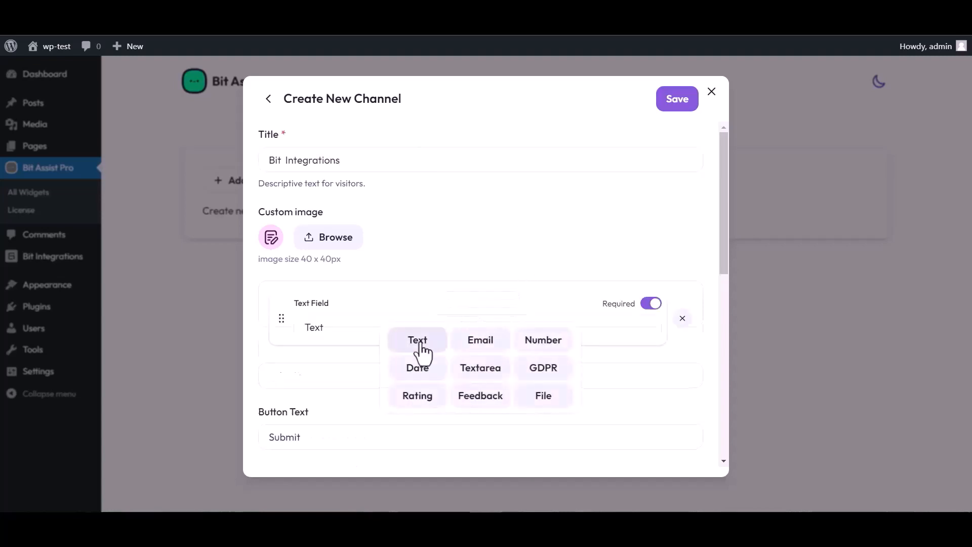
left_click(481, 367)
left_click(479, 403)
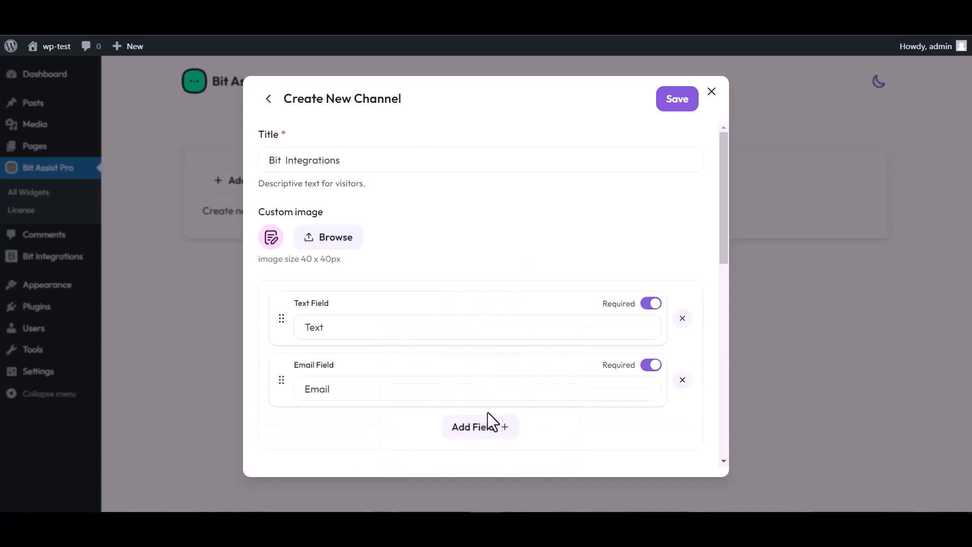
left_click(498, 427)
left_click(542, 340)
scroll(441, 258, "down", 4)
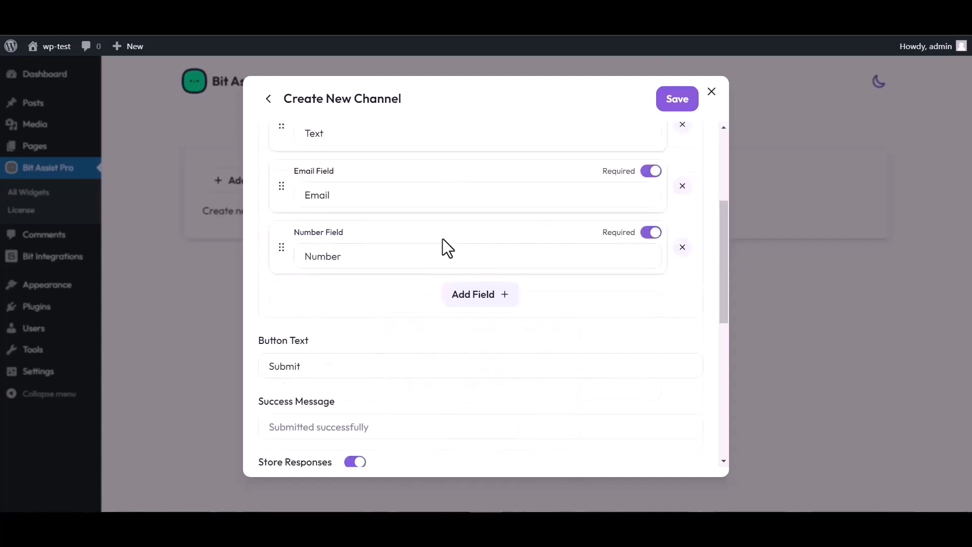
scroll(442, 240, "up", 4)
left_click(336, 323)
double_click(332, 324)
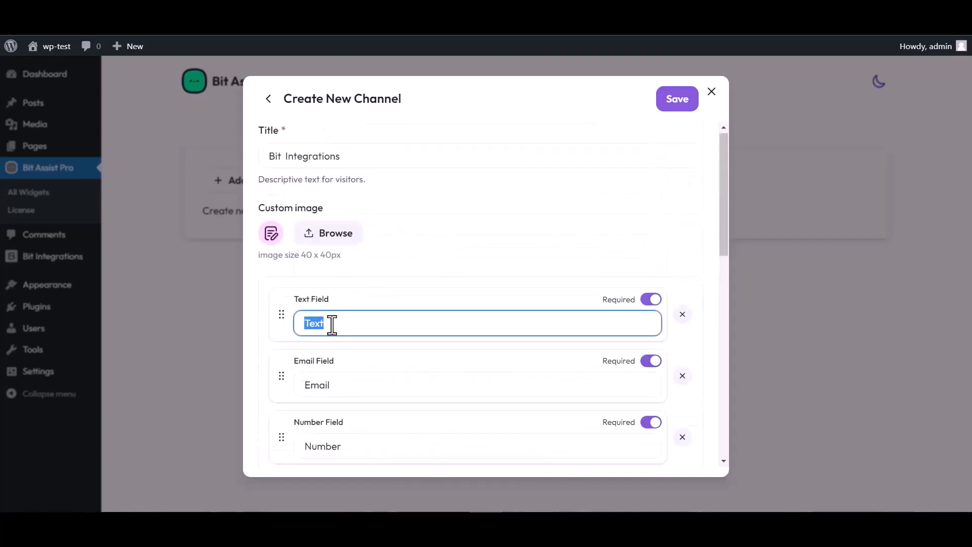
type("Name")
Step: Paste the Bit Integrations webhook URL into the form's webhook field and save the channel
scroll(526, 275, "down", 5)
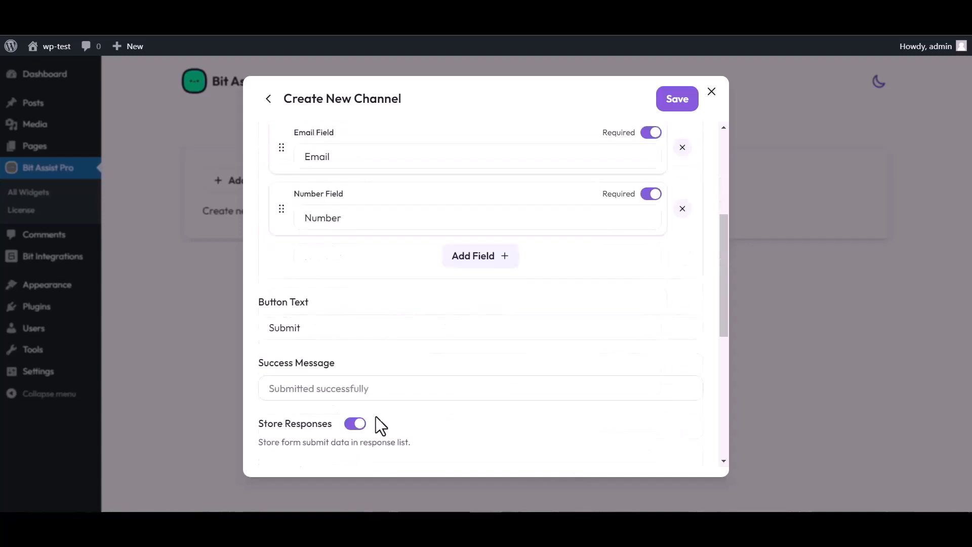
scroll(380, 425, "down", 3)
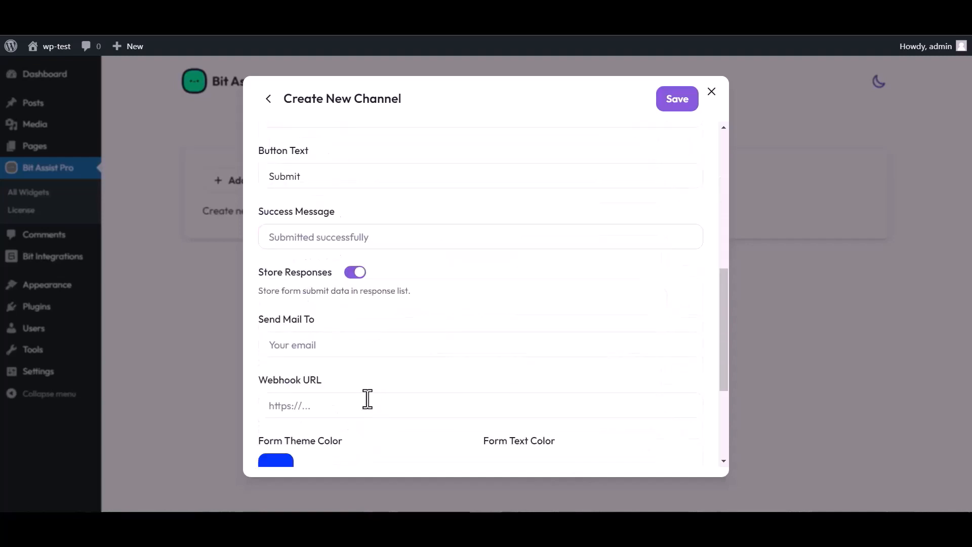
left_click(308, 406)
key("ctrl+v")
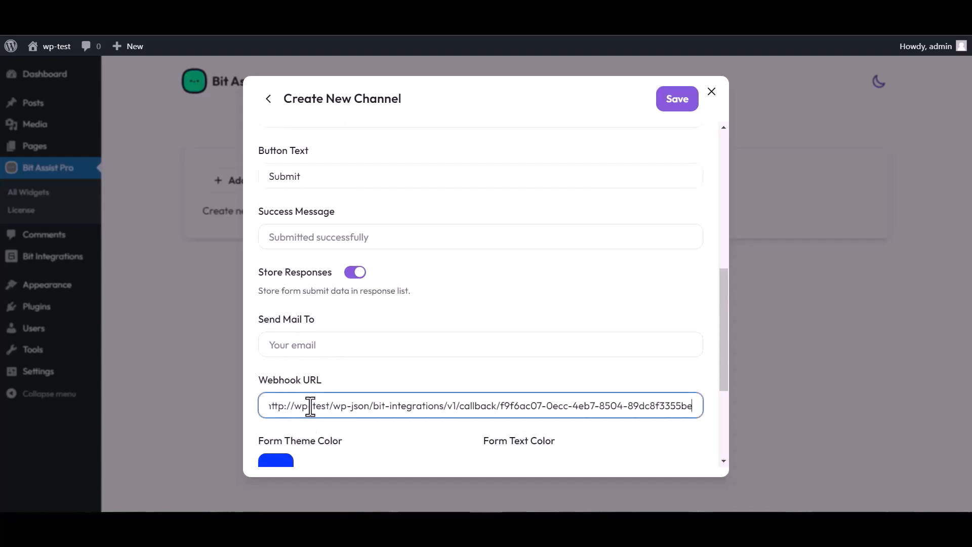
left_click(673, 107)
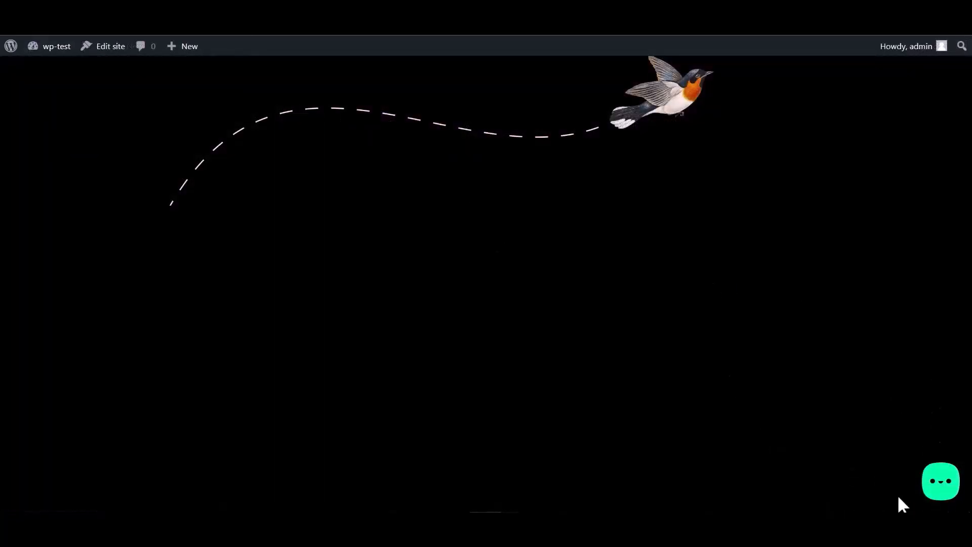
Step: Open the Bit Integrations form from the Bit Assist widget on the site
left_click(937, 490)
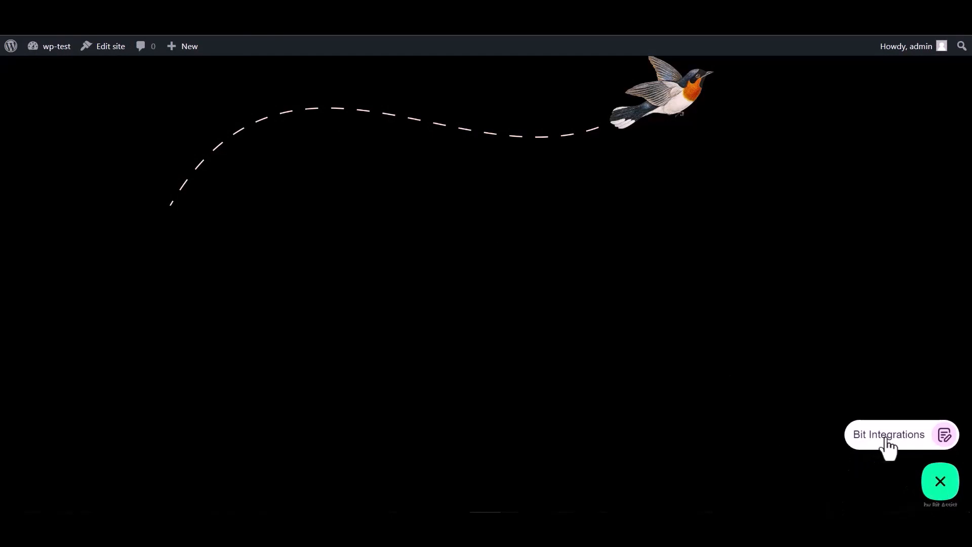
left_click(883, 445)
left_click(814, 324)
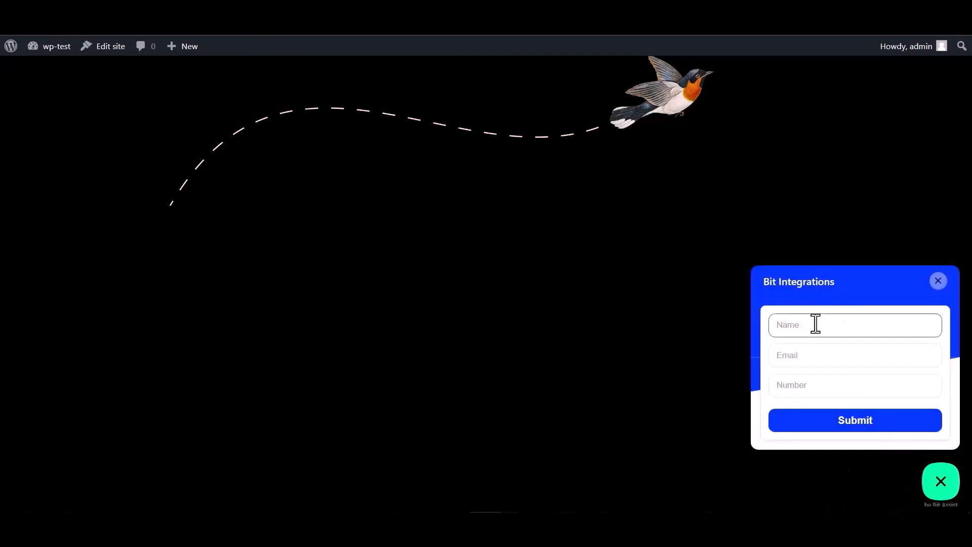
left_click(809, 388)
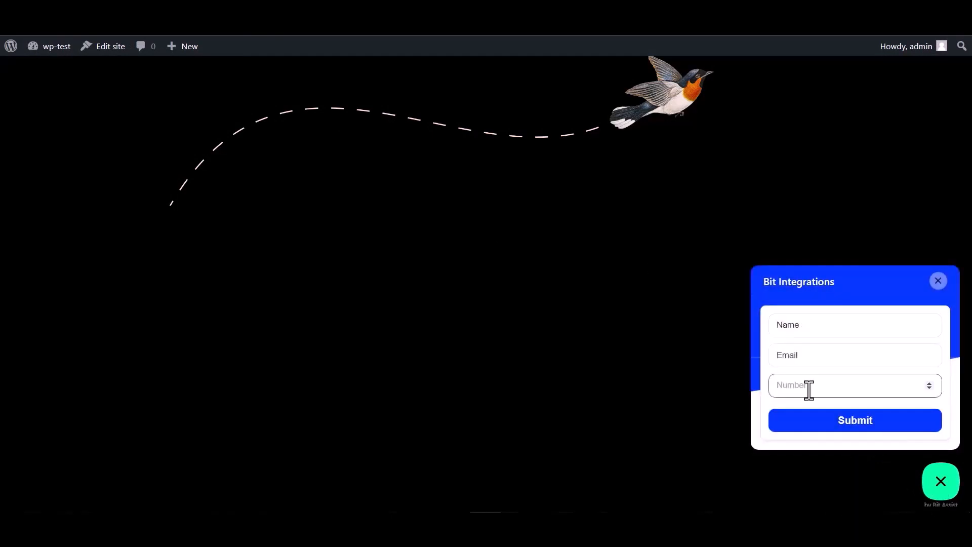
double_click(810, 326)
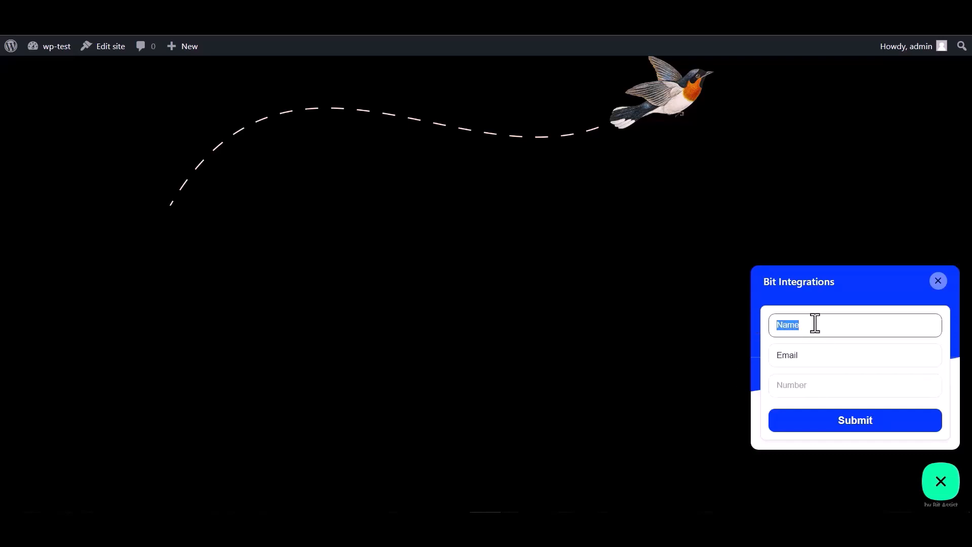
left_click(809, 357)
double_click(798, 356)
left_click(807, 356)
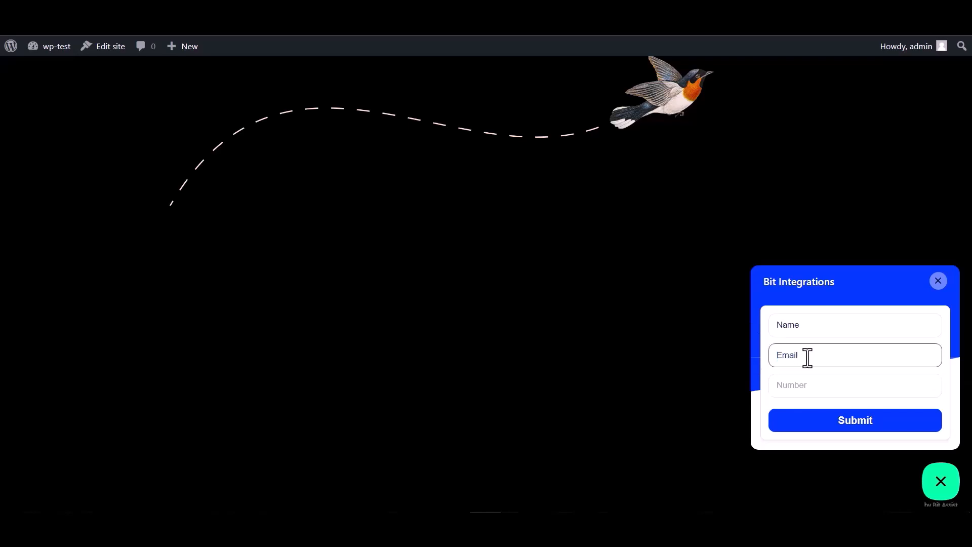
double_click(812, 354)
left_click(813, 354)
left_click(790, 385)
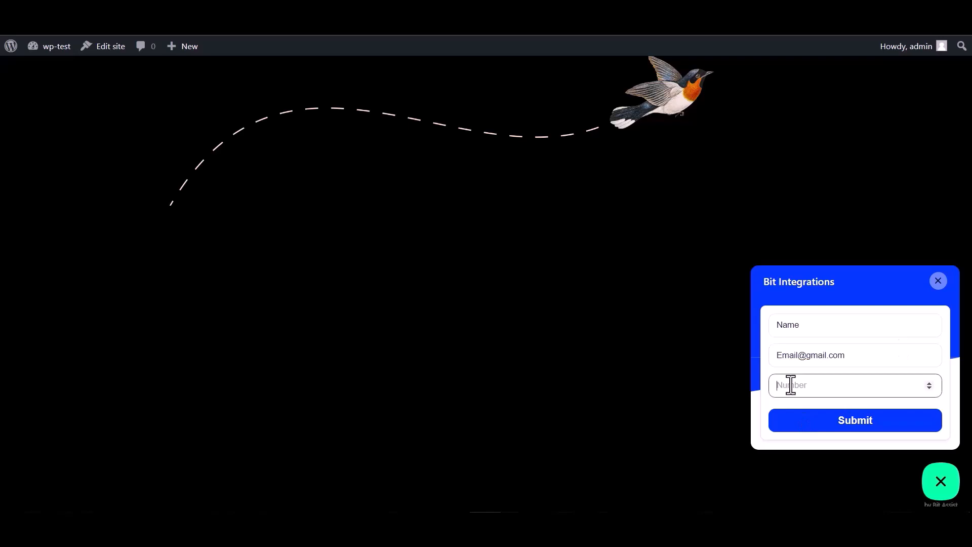
type("000000")
left_click(848, 428)
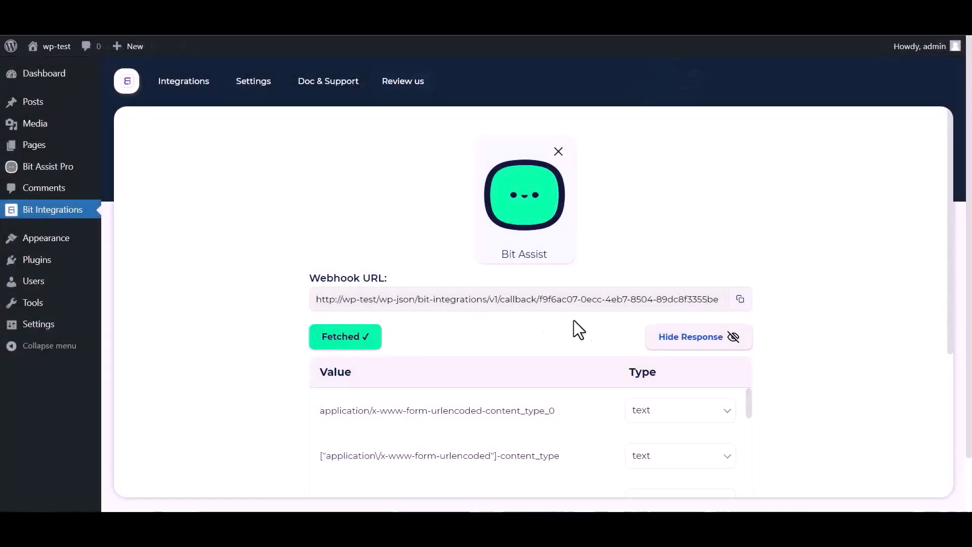
Step: Review the fetched response fields, then search 'sur' and pick SureTriggers as the action
scroll(575, 327, "down", 1)
scroll(430, 385, "down", 3)
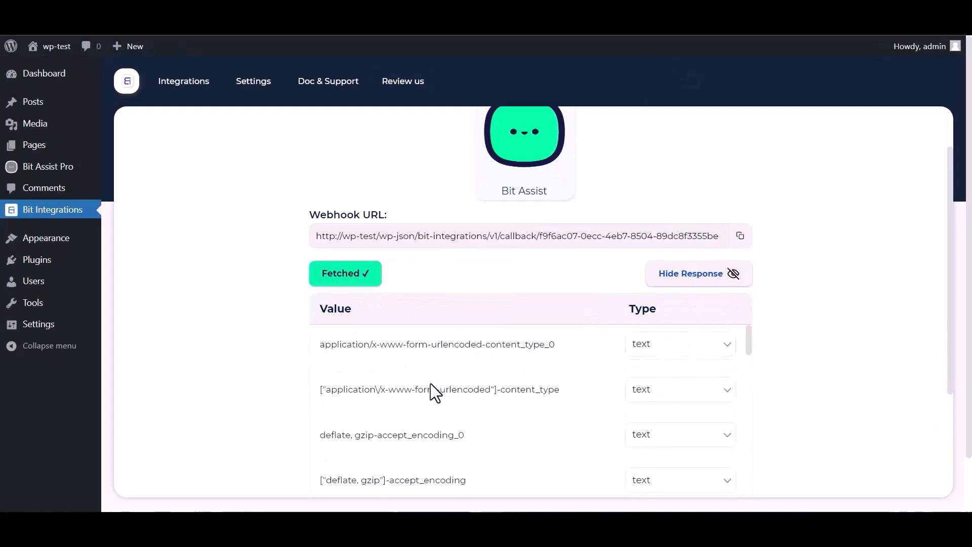
scroll(477, 385, "down", 10)
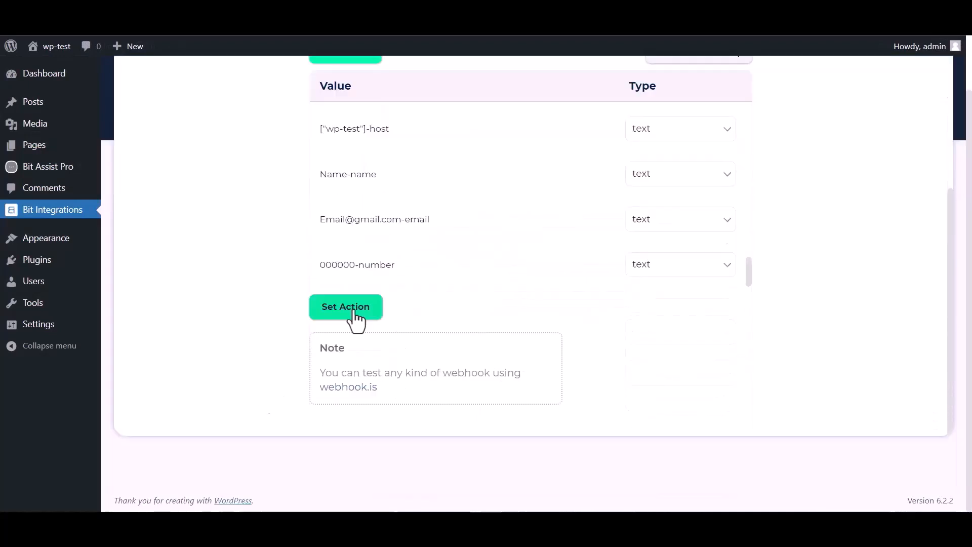
left_click(354, 312)
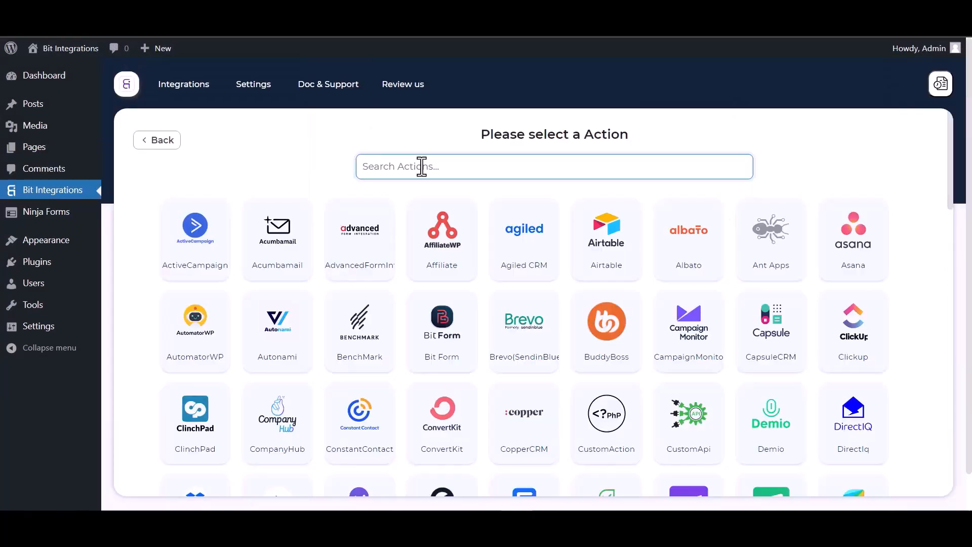
type("sure")
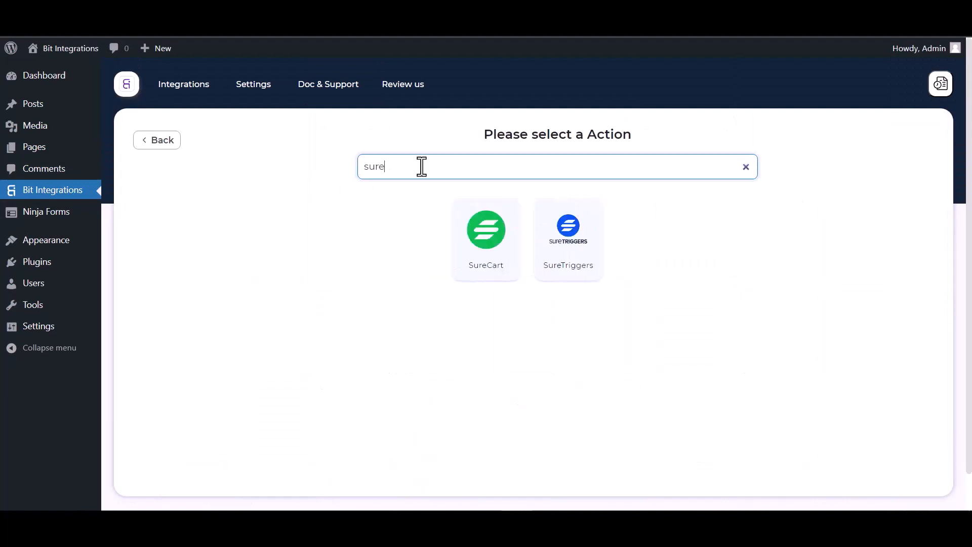
left_click(569, 252)
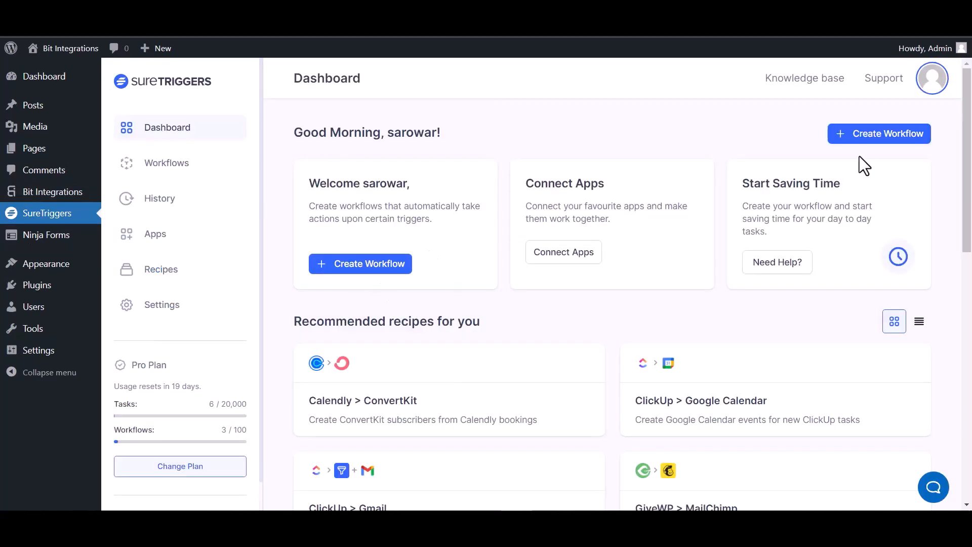
Step: Create a new SureTriggers workflow named 'Bit Integrations' and start building it
left_click(867, 135)
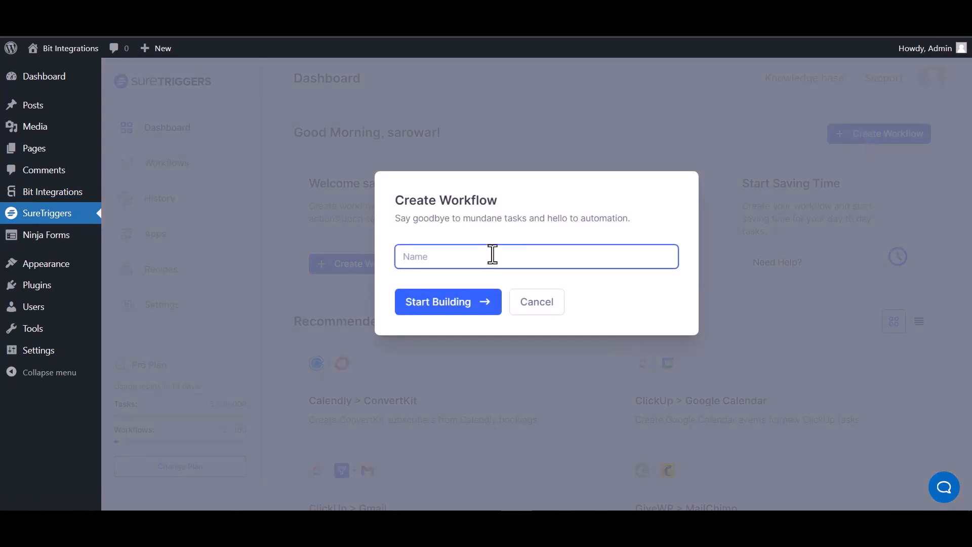
type("Bit Integrations")
left_click(455, 306)
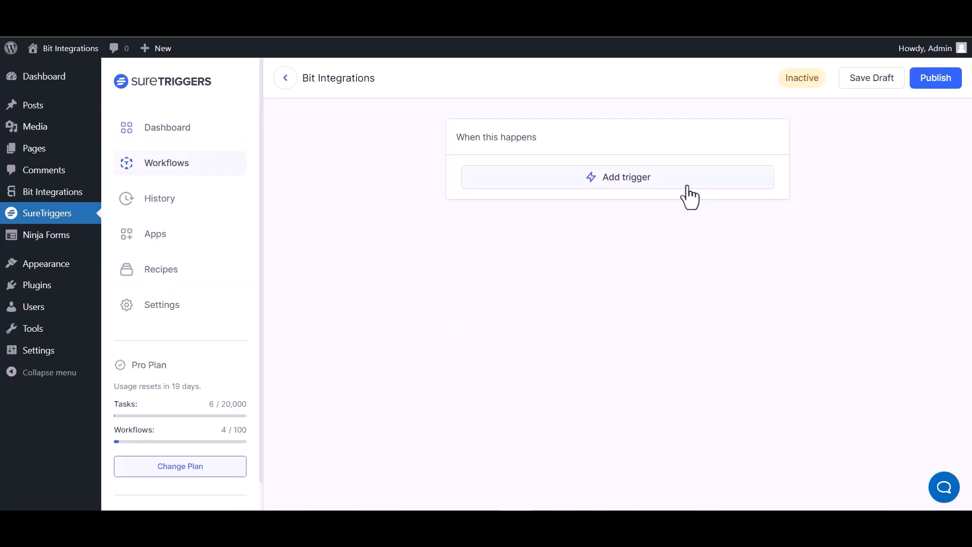
left_click(639, 185)
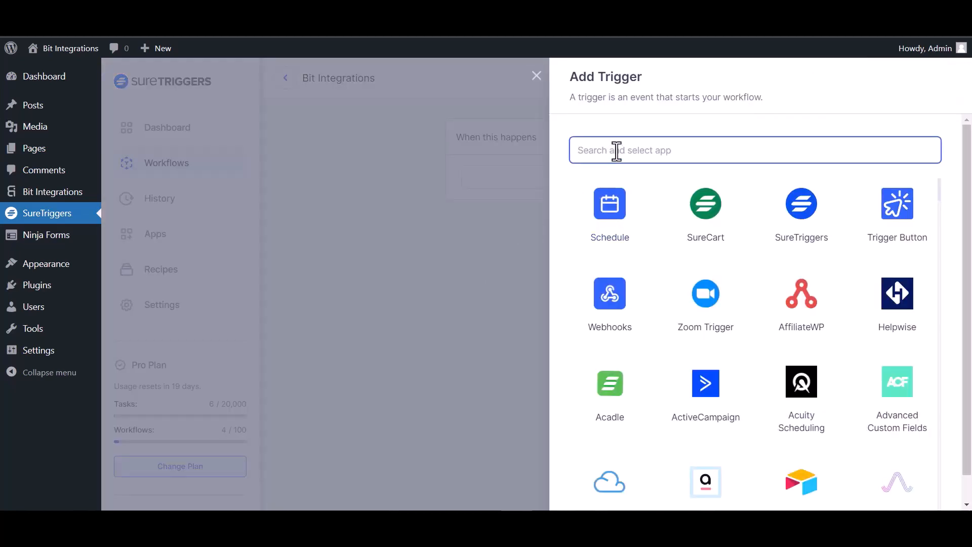
Step: Set the workflow trigger to Webhooks with Catch Webhook and copy the generated URL
type("web")
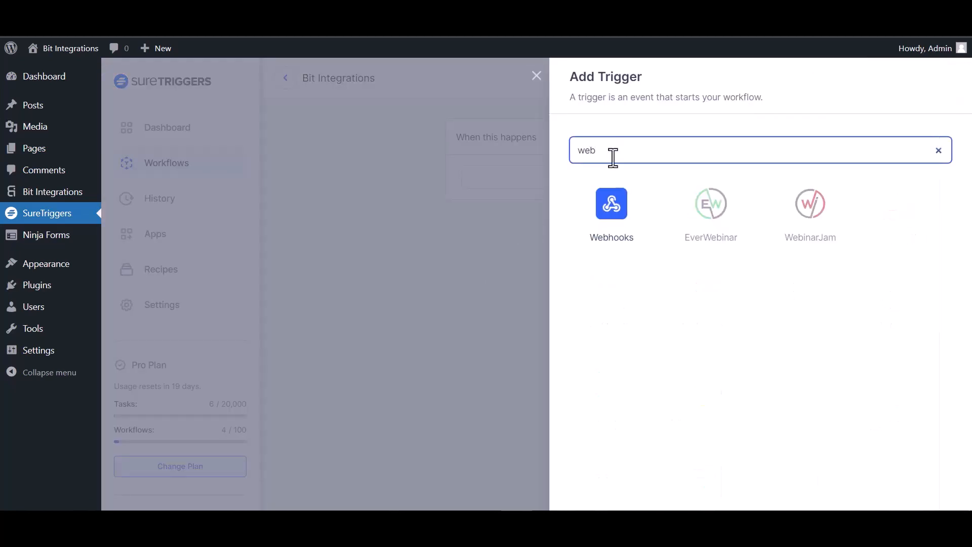
left_click(623, 225)
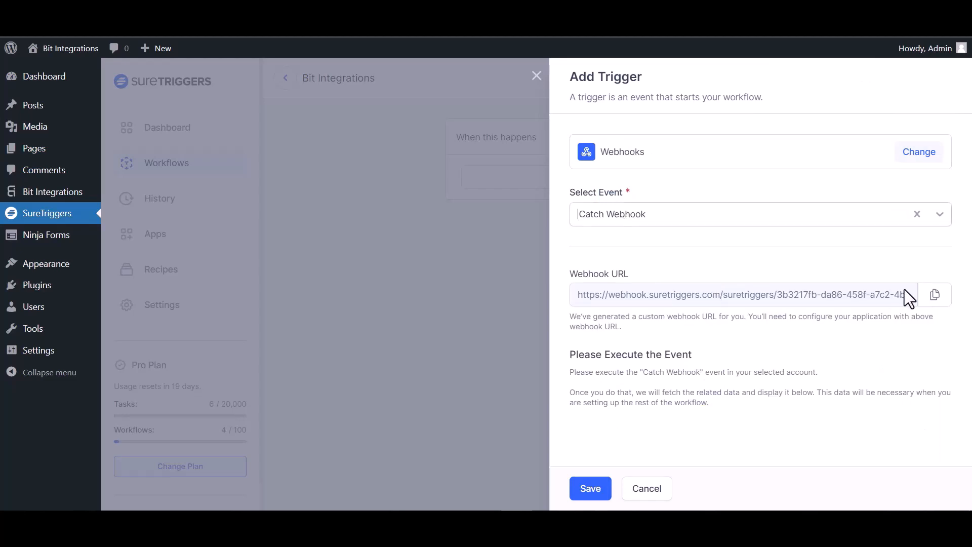
left_click(927, 293)
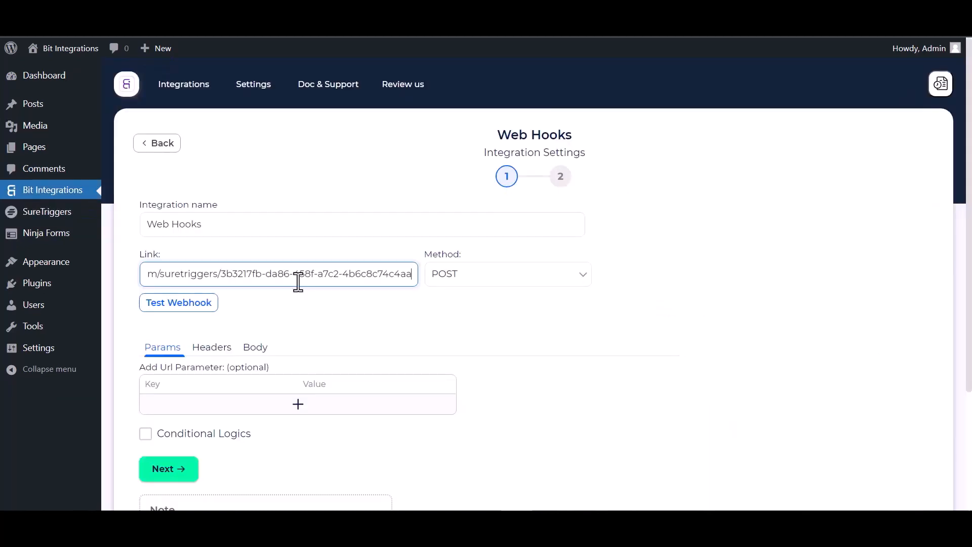
Step: Set the Web Hooks body to Send All Data as application/json and send a test request
left_click(256, 353)
scroll(282, 339, "down", 3)
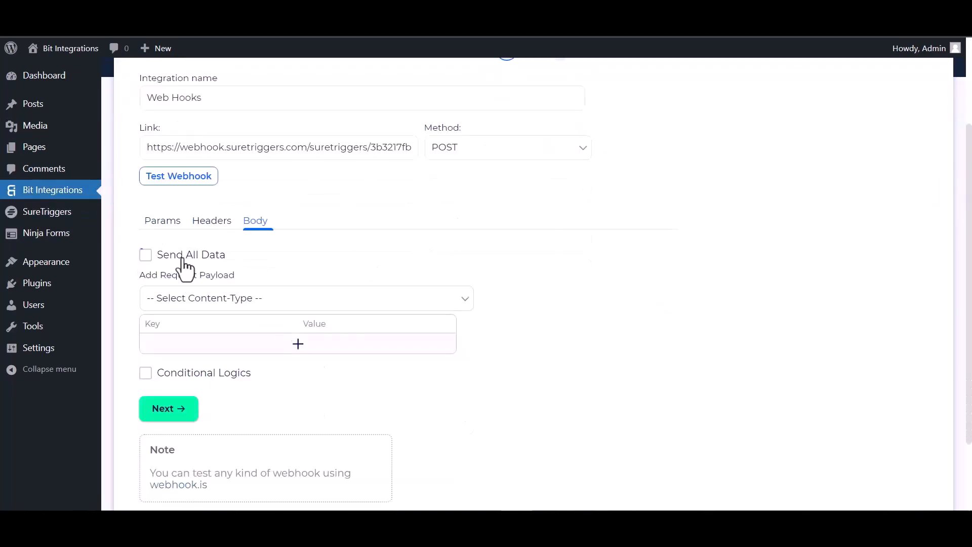
left_click(148, 257)
left_click(238, 303)
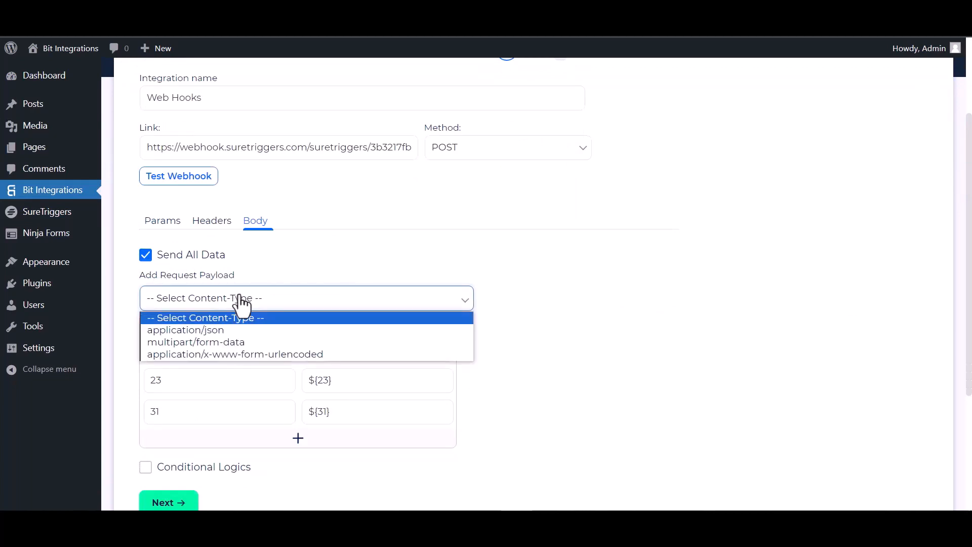
left_click(230, 333)
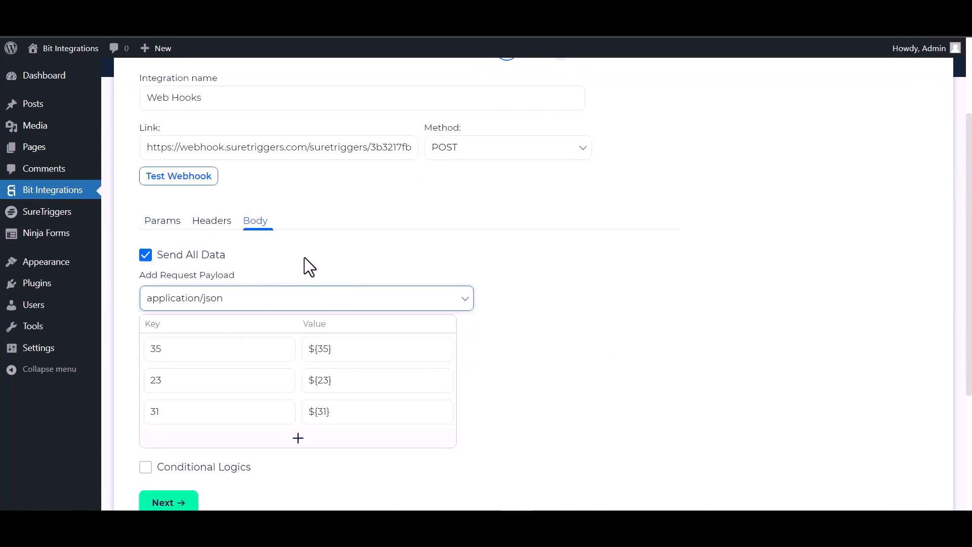
left_click(192, 183)
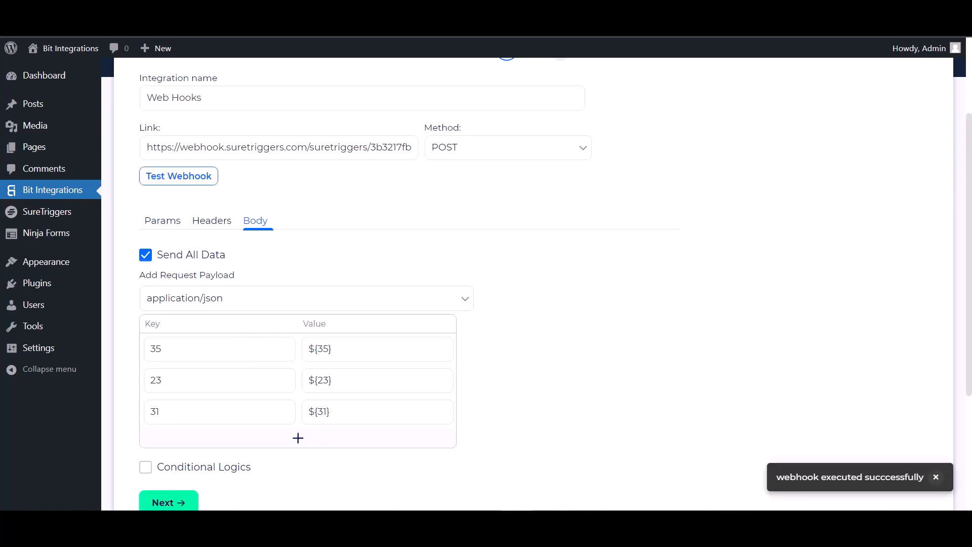
Step: Save the SureTriggers Catch Webhook trigger with the caught request, then enable conditional logic in Bit Integrations
left_click(390, 18)
scroll(675, 329, "down", 1)
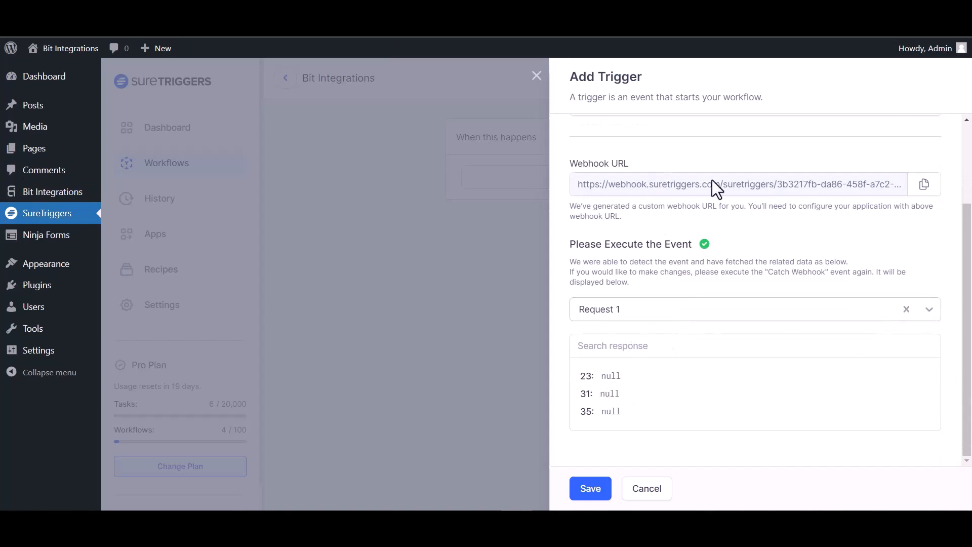
left_click(590, 489)
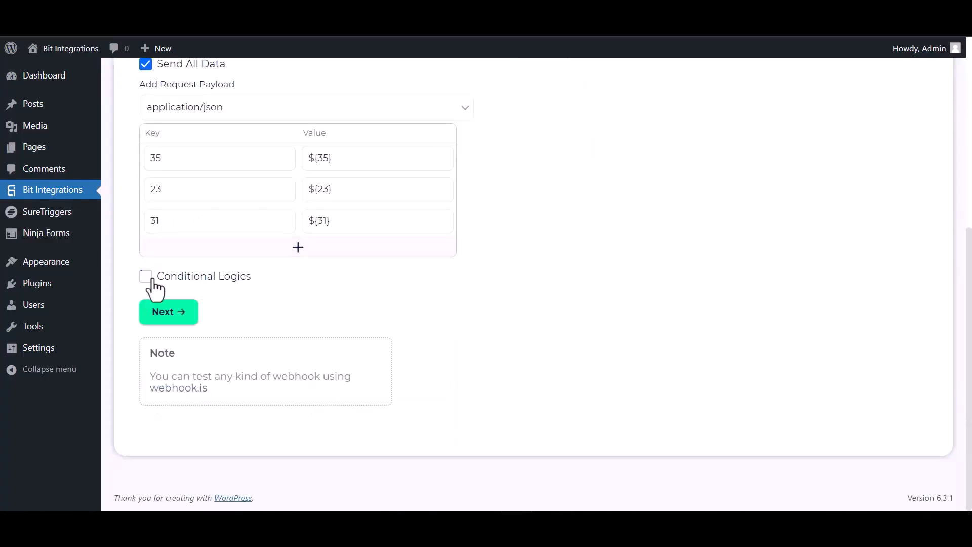
left_click(145, 276)
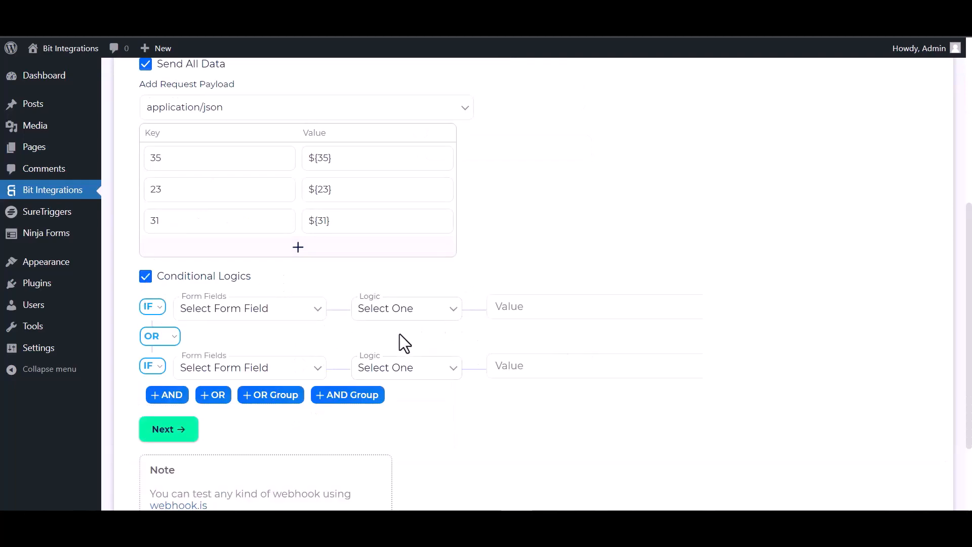
Step: Turn conditional logic back off and Finish & Save the Web Hooks integration
left_click(146, 276)
left_click(171, 317)
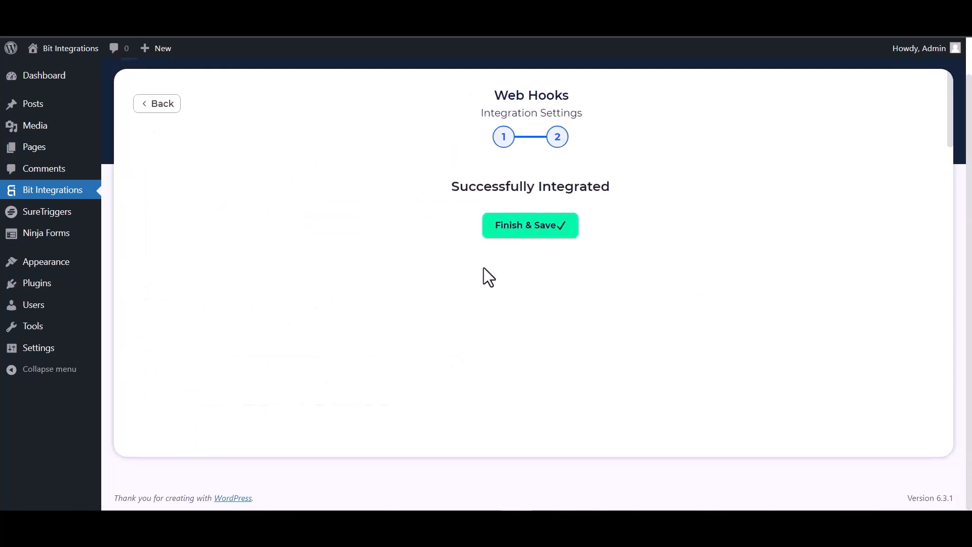
left_click(504, 237)
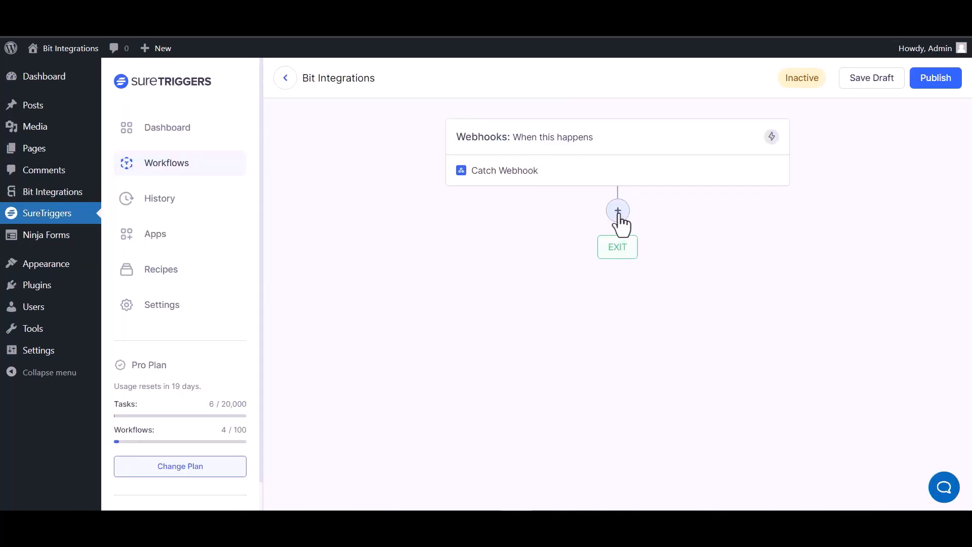
Step: Add an AirTable action step after the Catch Webhook trigger
left_click(617, 212)
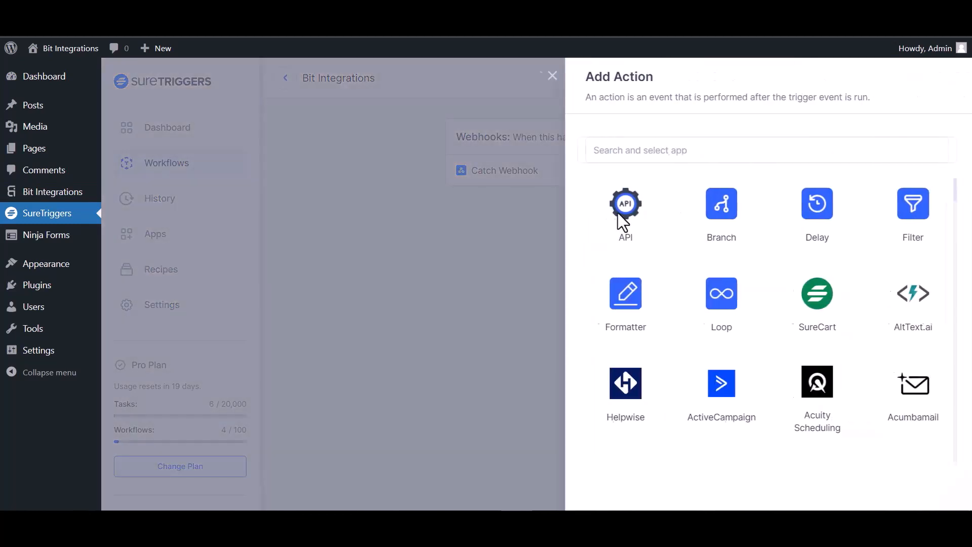
left_click(637, 152)
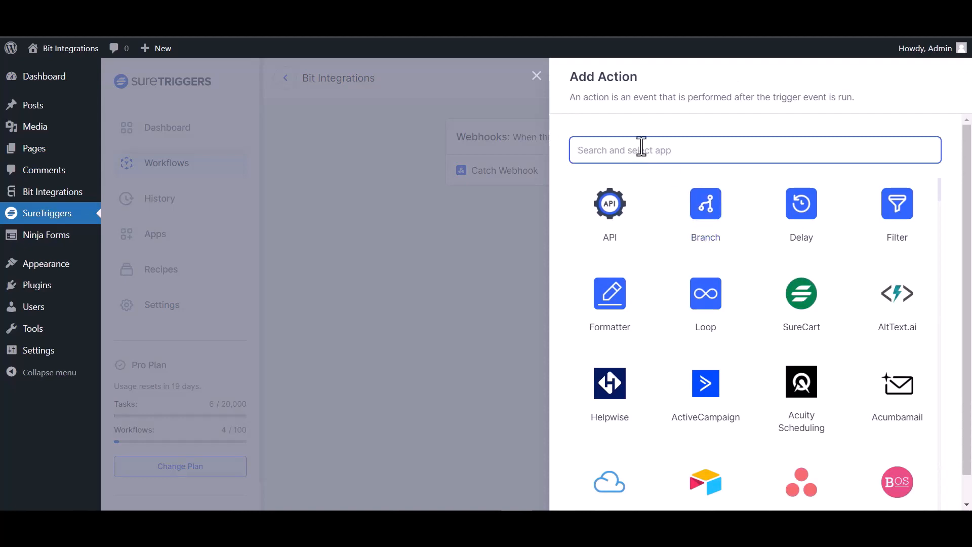
type("air")
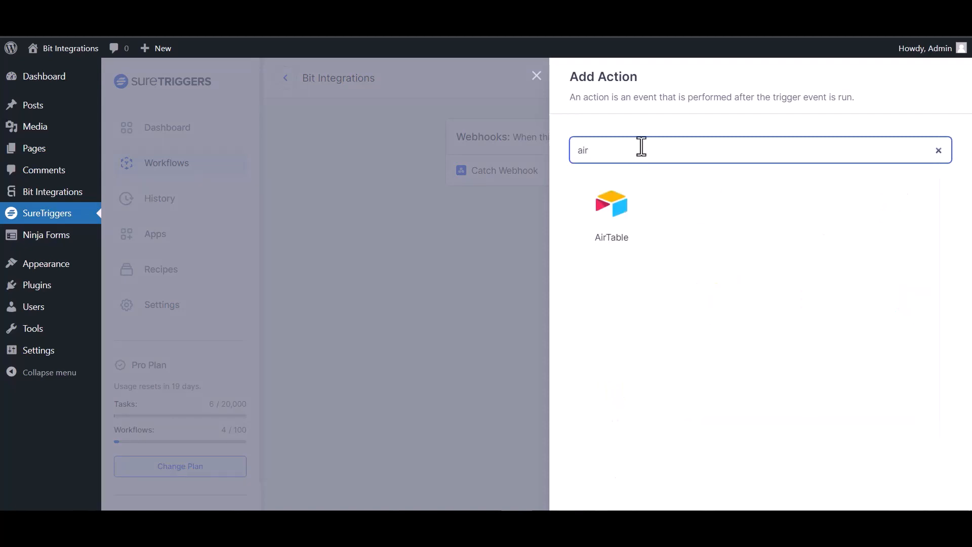
left_click(608, 215)
Step: Set the AirTable action to Create Record using the first AirTable connection, then list the bases
left_click(692, 248)
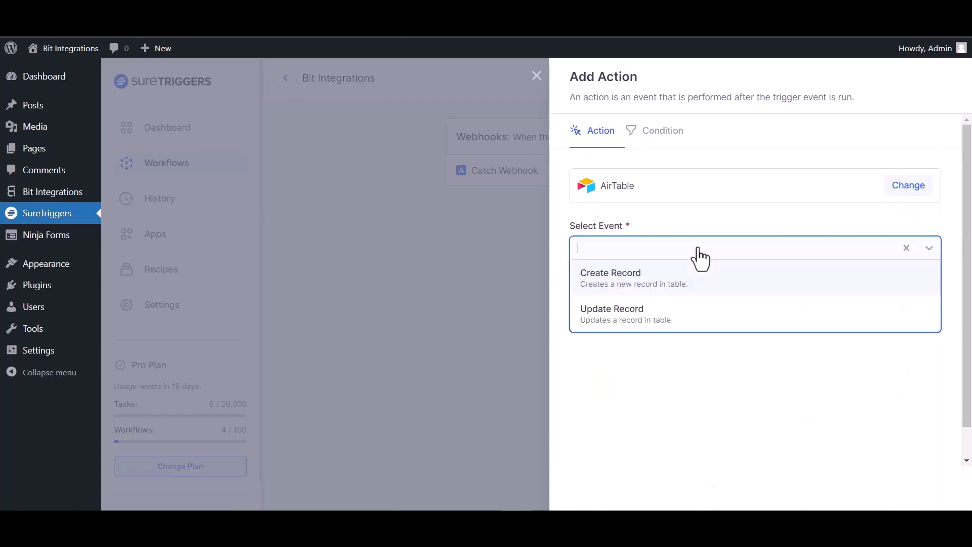
left_click(654, 284)
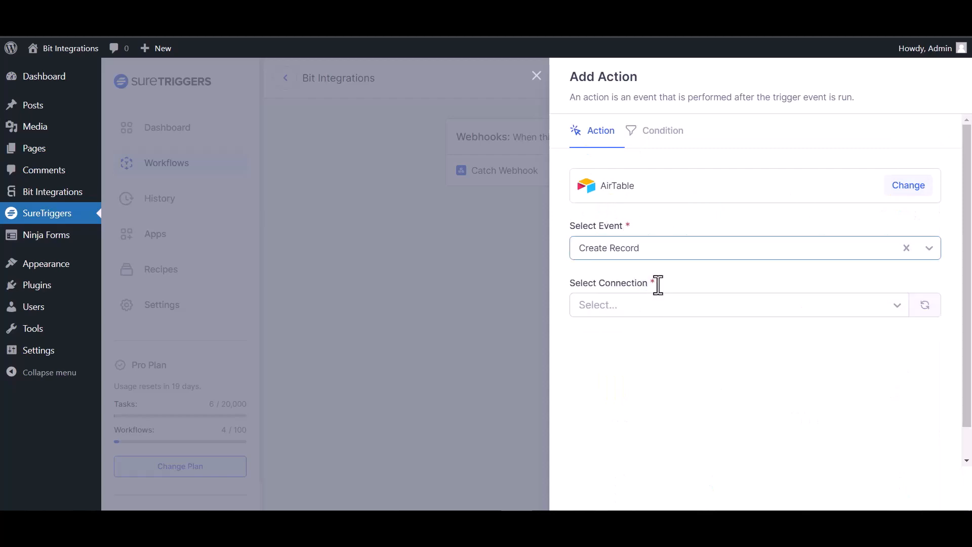
left_click(684, 309)
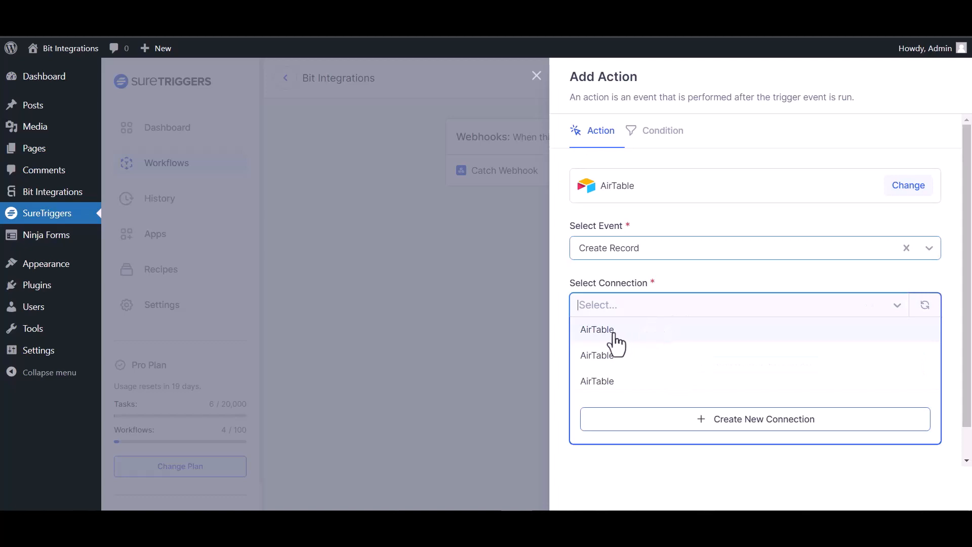
left_click(614, 333)
scroll(624, 326, "down", 1)
left_click(633, 350)
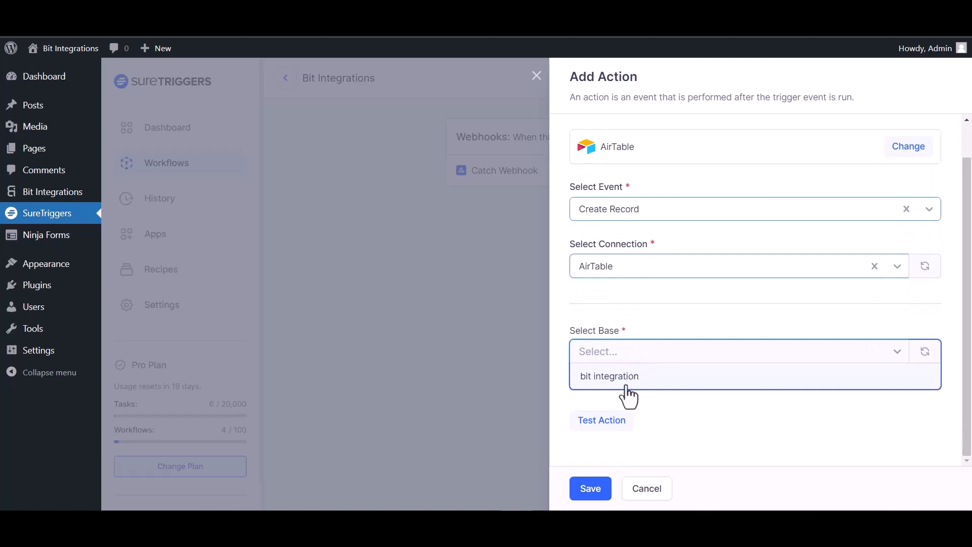
Step: Point the AirTable action at the 'bit integration' base and its Table 1
left_click(627, 387)
scroll(651, 304, "down", 1)
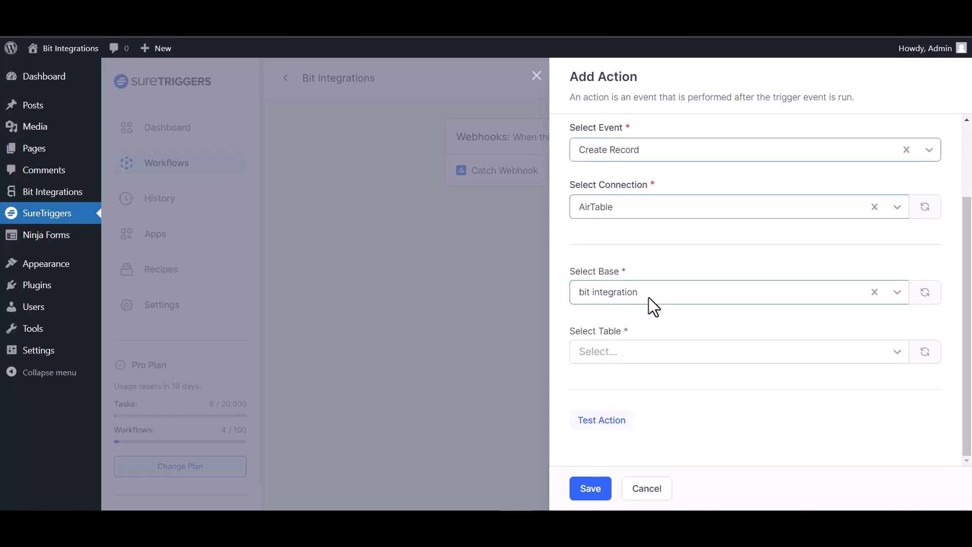
left_click(661, 354)
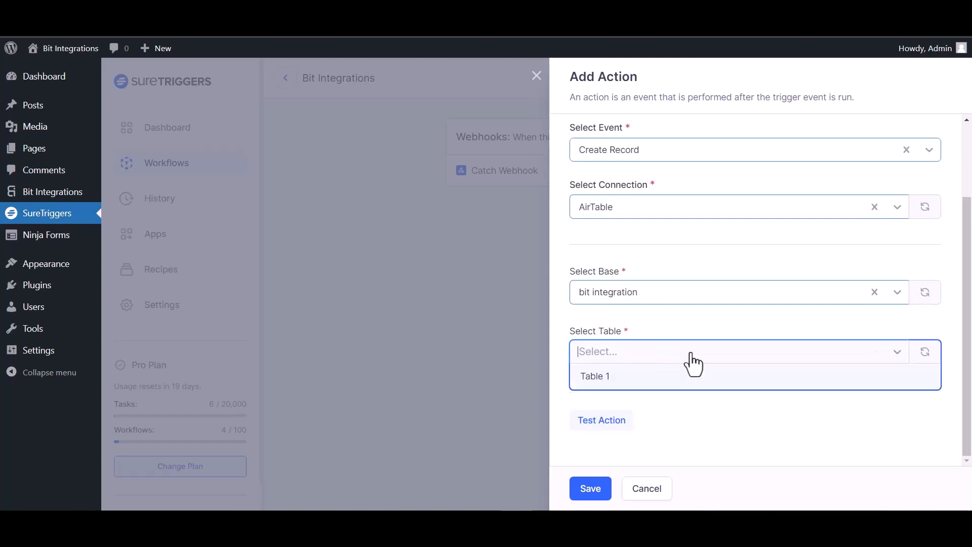
left_click(632, 379)
Step: Map Name to webhook field {35} and Email to {23}, test the action, and save it
scroll(927, 326, "down", 3)
left_click(923, 303)
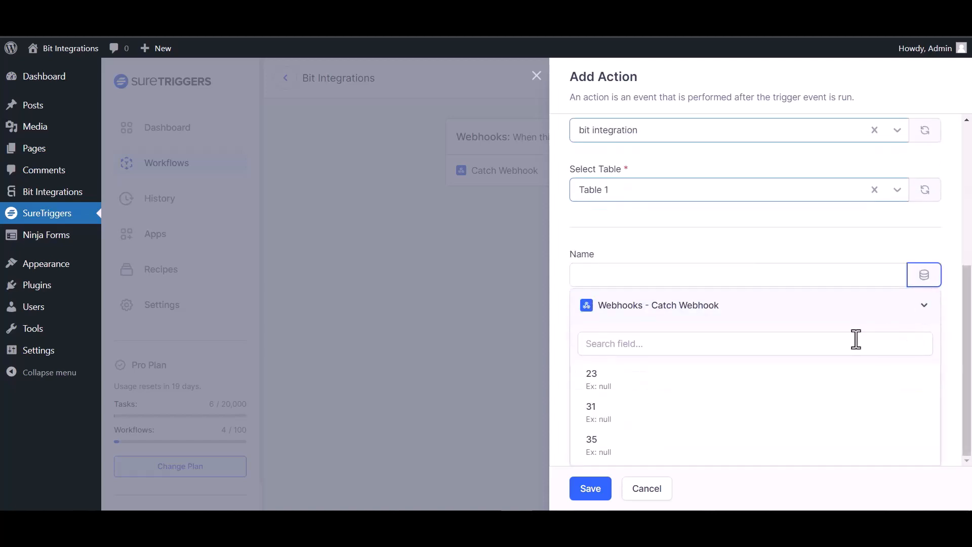
left_click(598, 449)
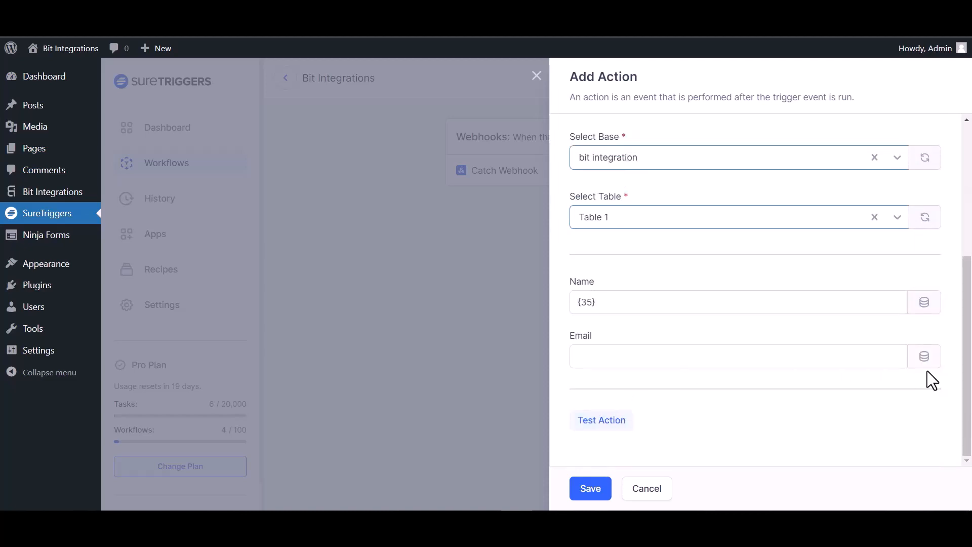
left_click(924, 360)
left_click(605, 390)
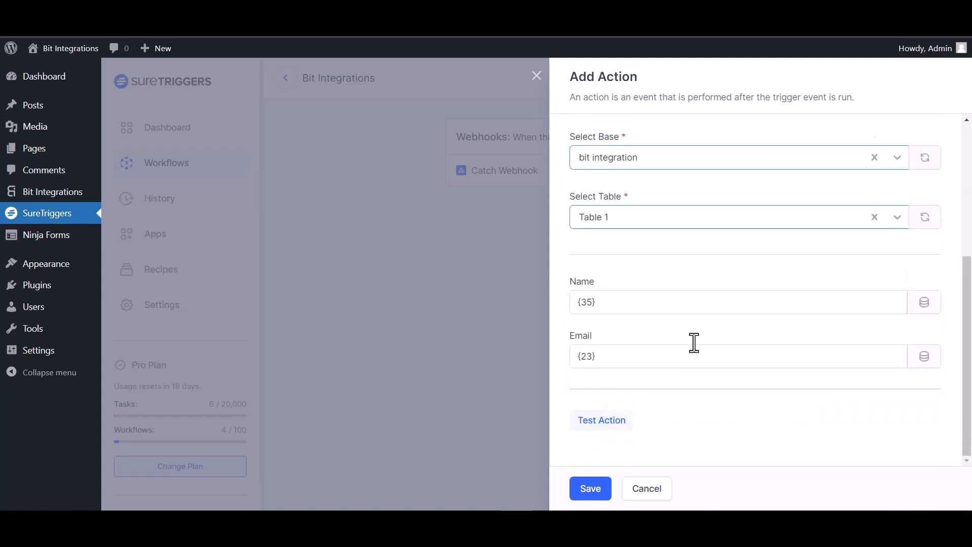
left_click(613, 424)
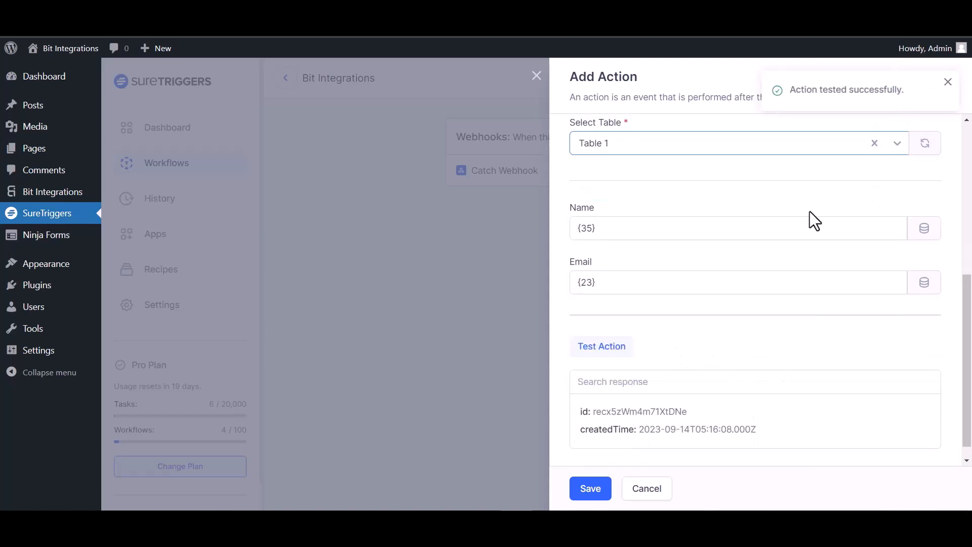
left_click(589, 488)
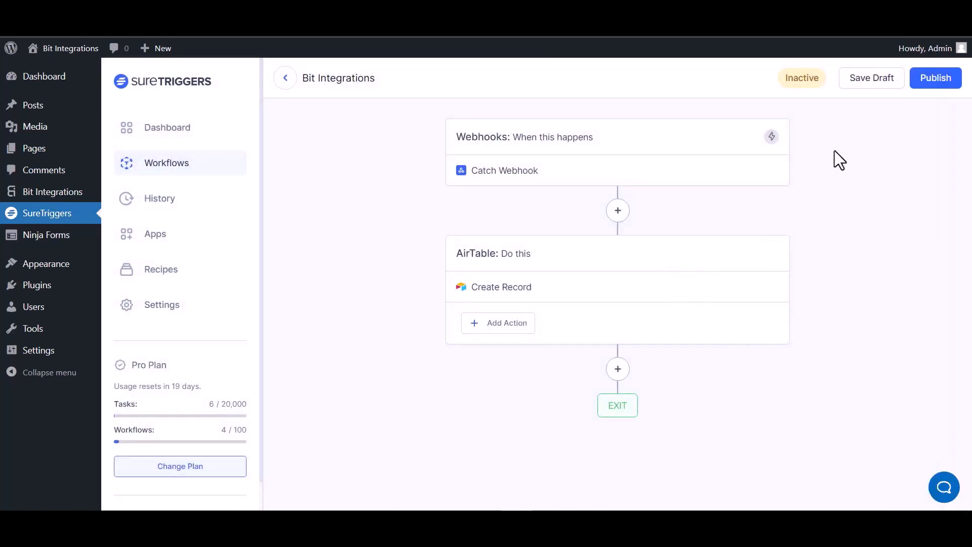
Step: Publish the workflow so it becomes Active
left_click(932, 82)
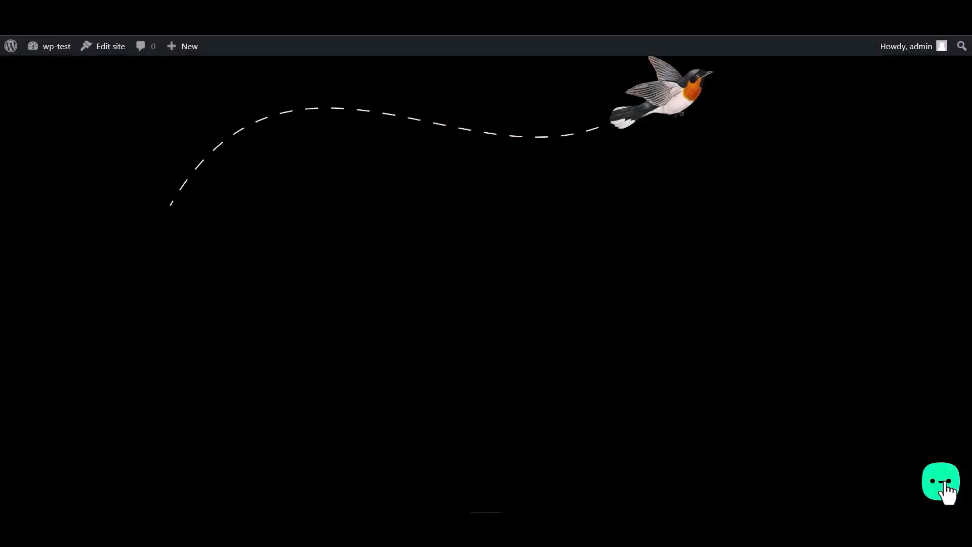
Step: In the Bit Assist widget's Bit Integrations form, enter the name 'Bit Integrations'
left_click(945, 485)
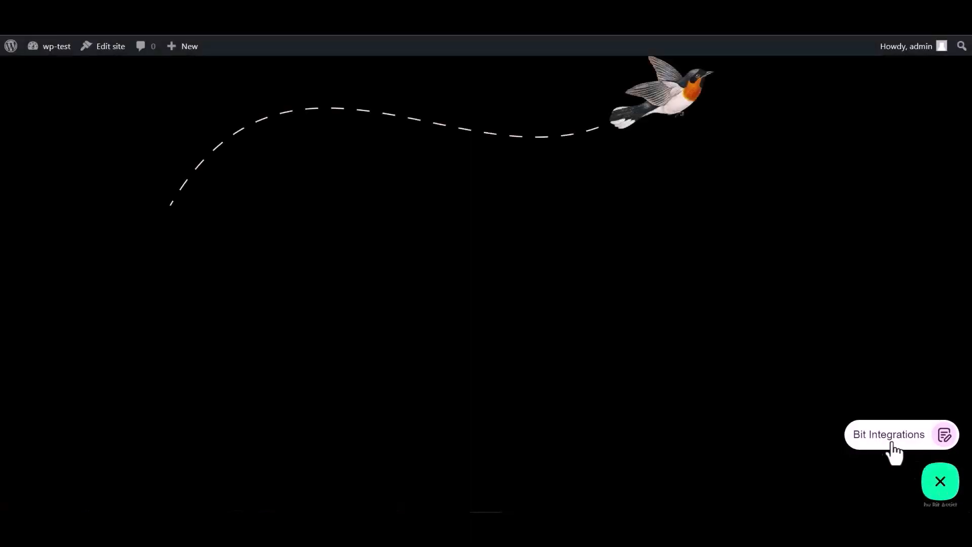
left_click(881, 433)
left_click(808, 329)
type("Bit Integrations")
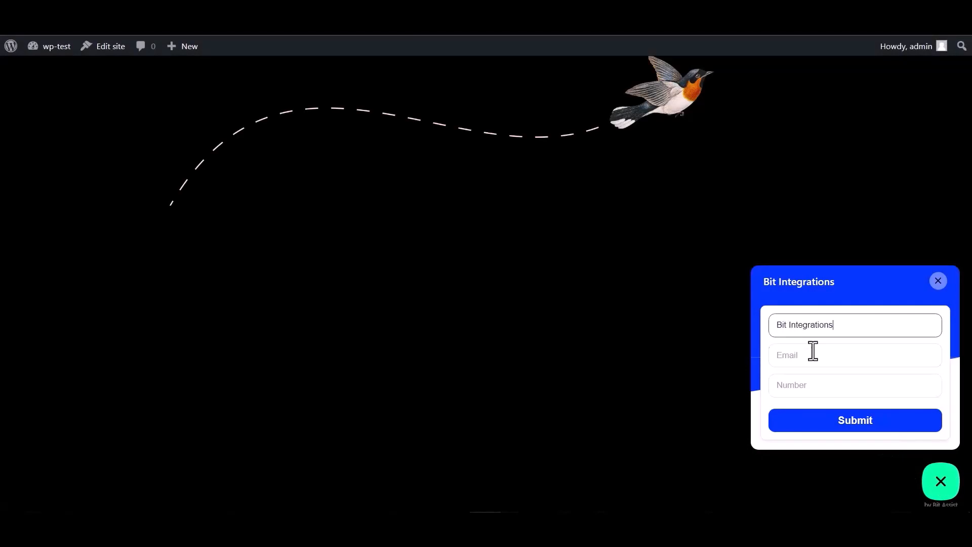
Step: Fill in an e-mail address and a number, then submit the form
left_click(814, 354)
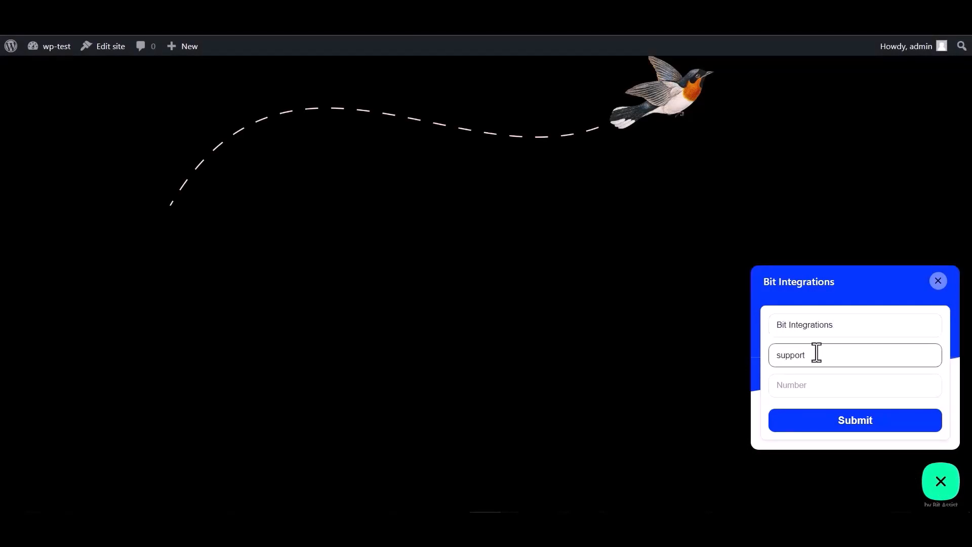
left_click(803, 382)
type("44455")
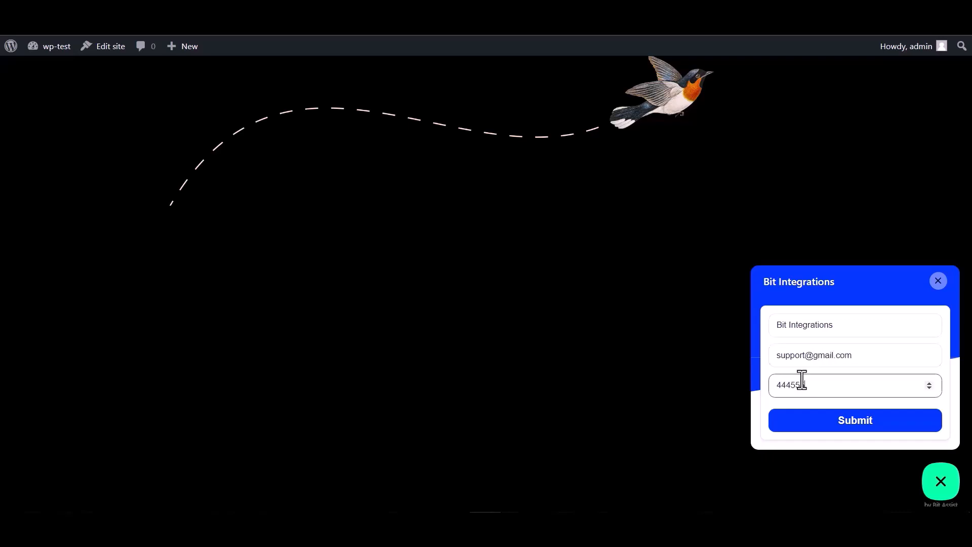
type("5666")
left_click(855, 426)
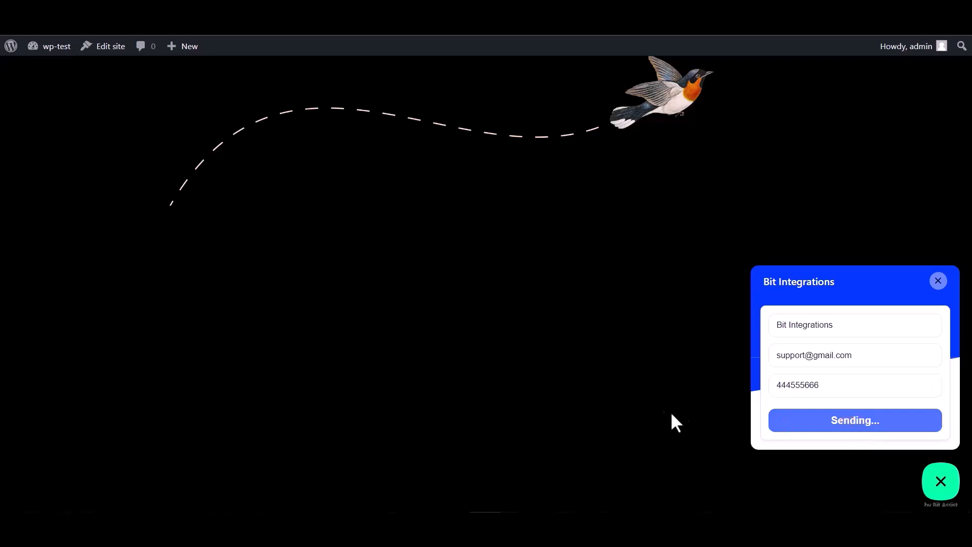